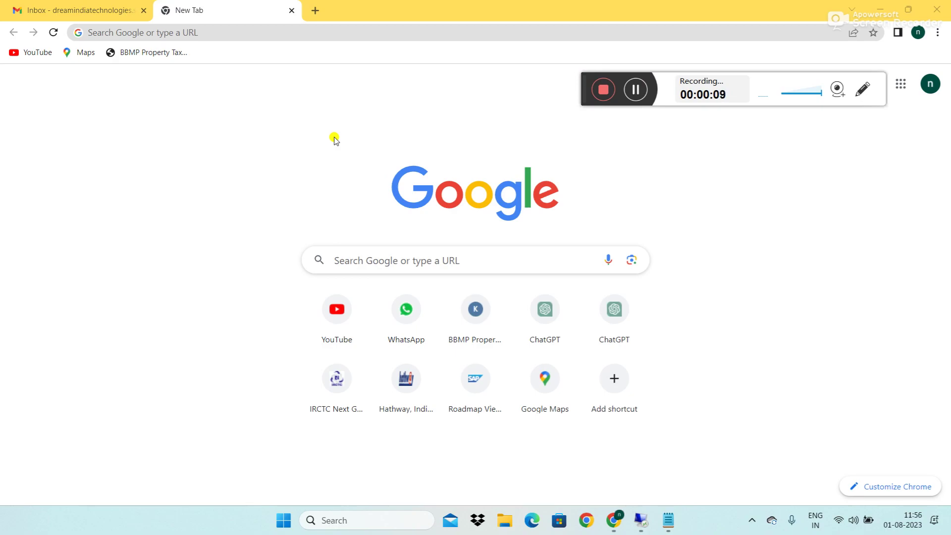
Search Google for 'sap fiori apps library' and open the SAP Fiori Apps Reference Library site.
{"action": "left_click", "coordinate": [483, 33]}
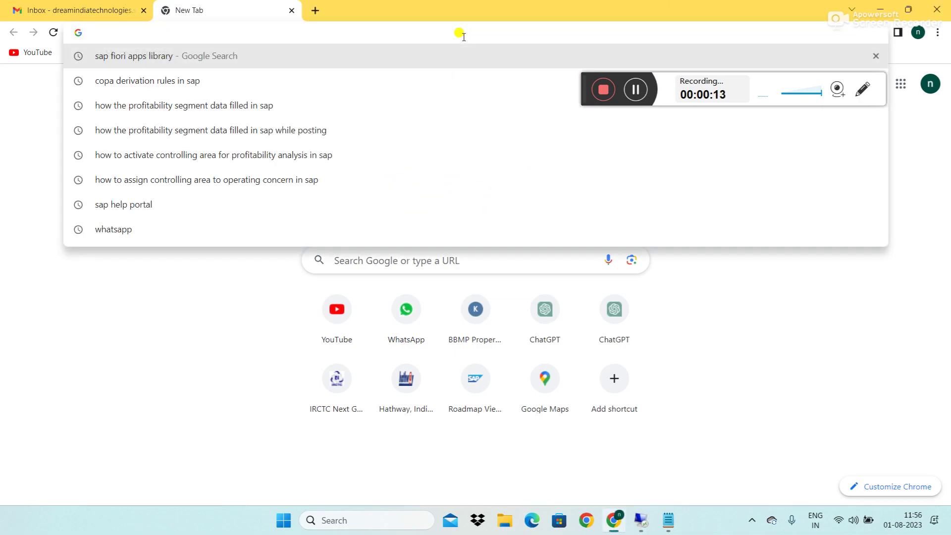
{"action": "left_click", "coordinate": [256, 69]}
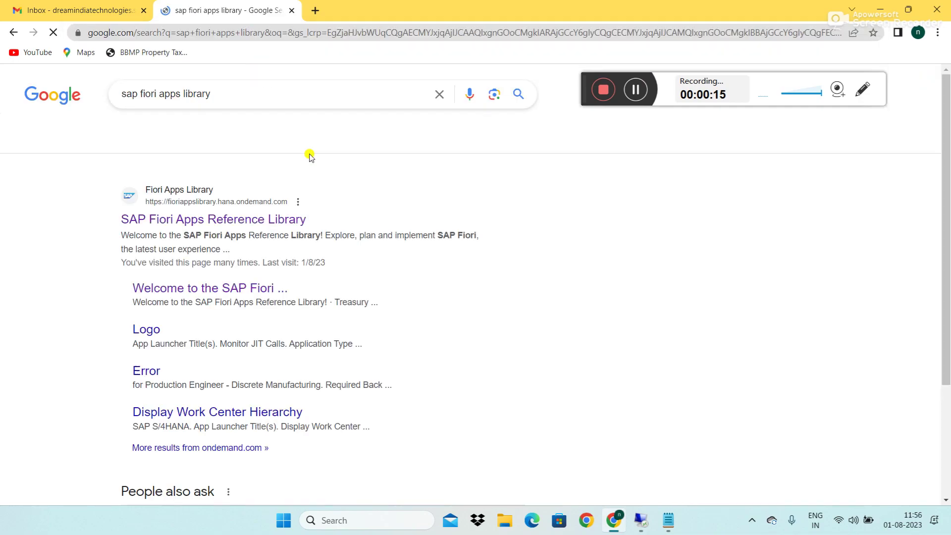
{"action": "left_click", "coordinate": [223, 219]}
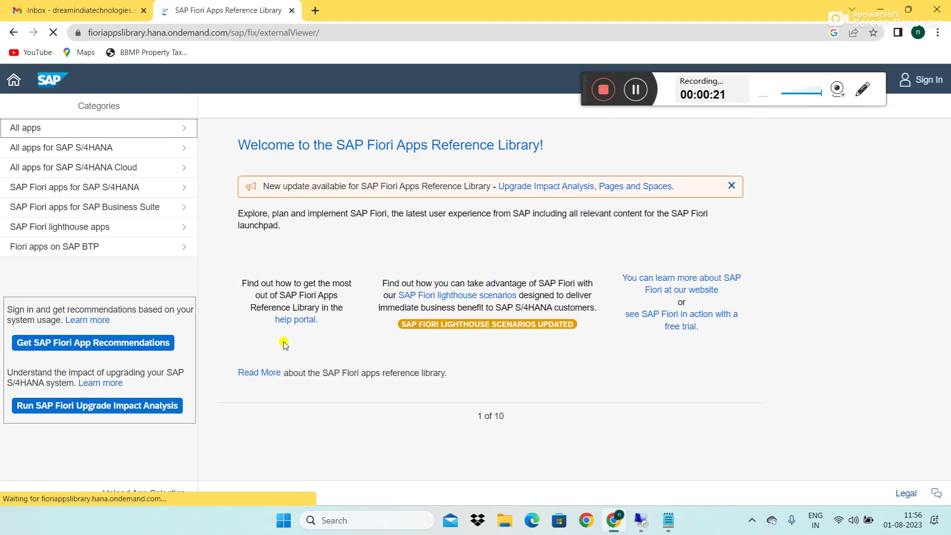
Search all apps for 'upload journal' and open the Upload General Journal Entries (F2548) details.
{"action": "left_click", "coordinate": [46, 130]}
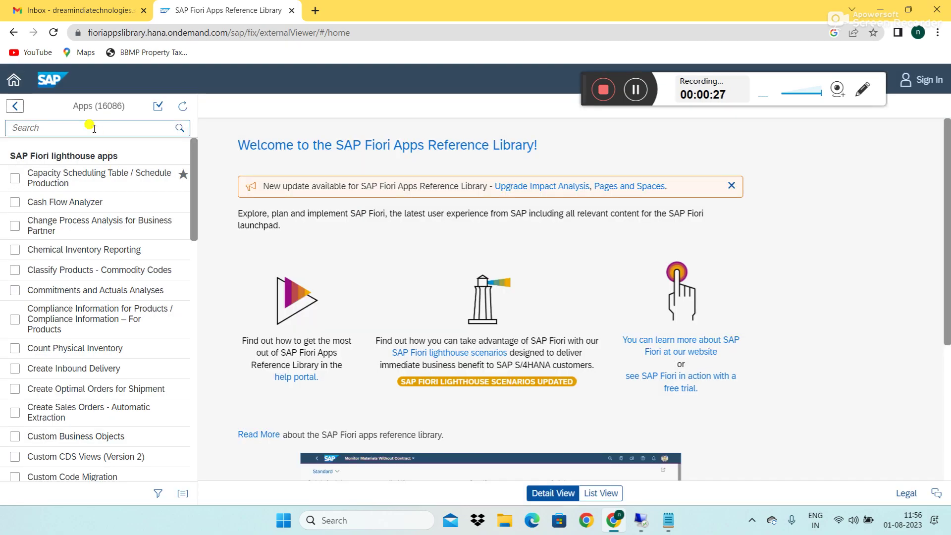
{"action": "left_click", "coordinate": [94, 128]}
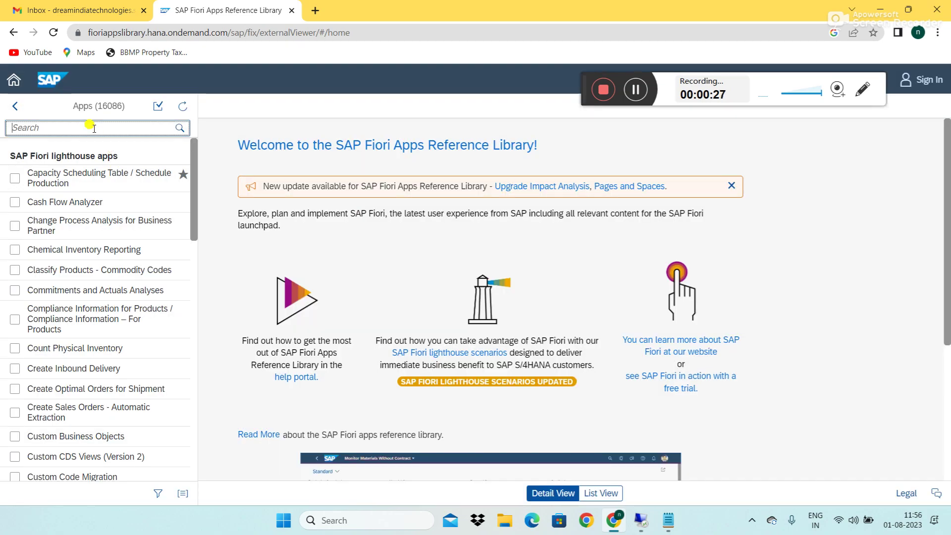
{"action": "type", "text": "jpiournal"}
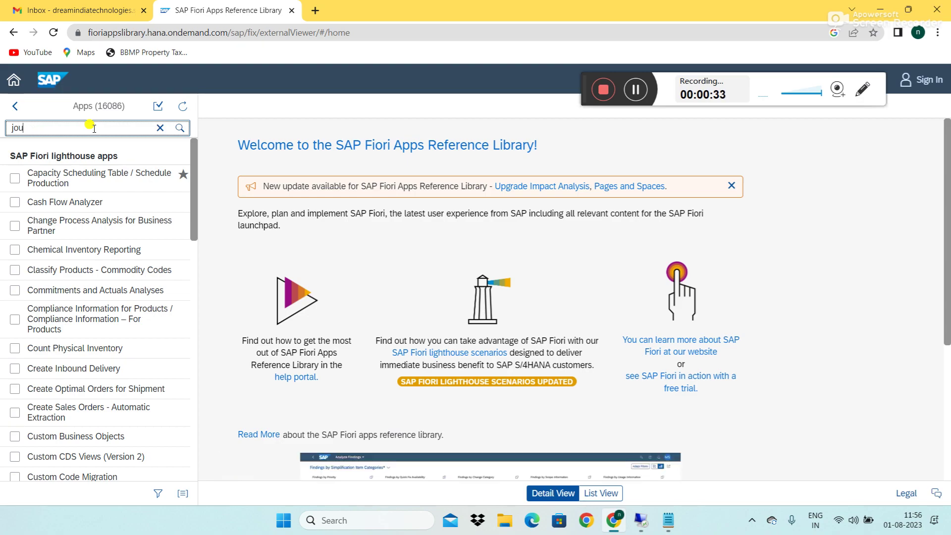
{"action": "key", "text": "BackSpace"}
{"action": "key", "text": "BackSpace"}
{"action": "key", "text": "BackSpace"}
{"action": "type", "text": "upload j"}
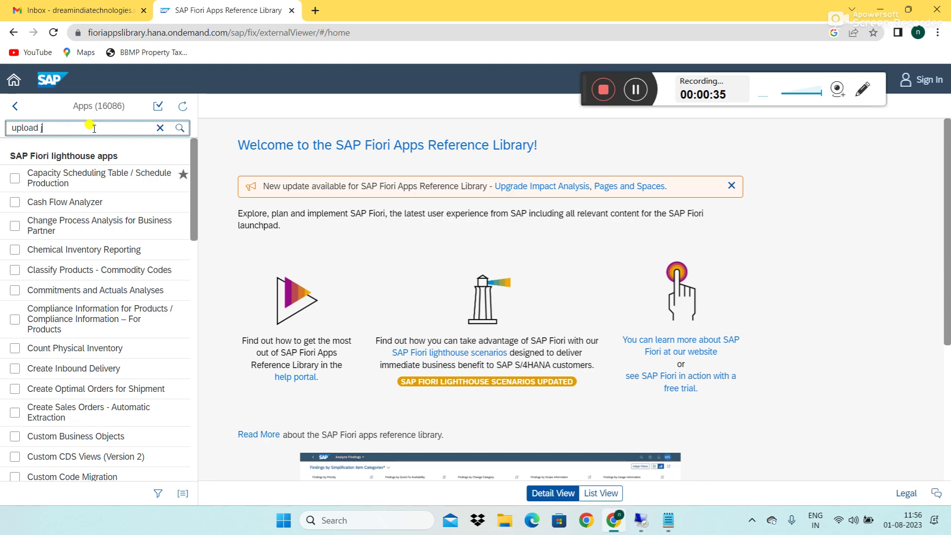
{"action": "type", "text": "ournal"}
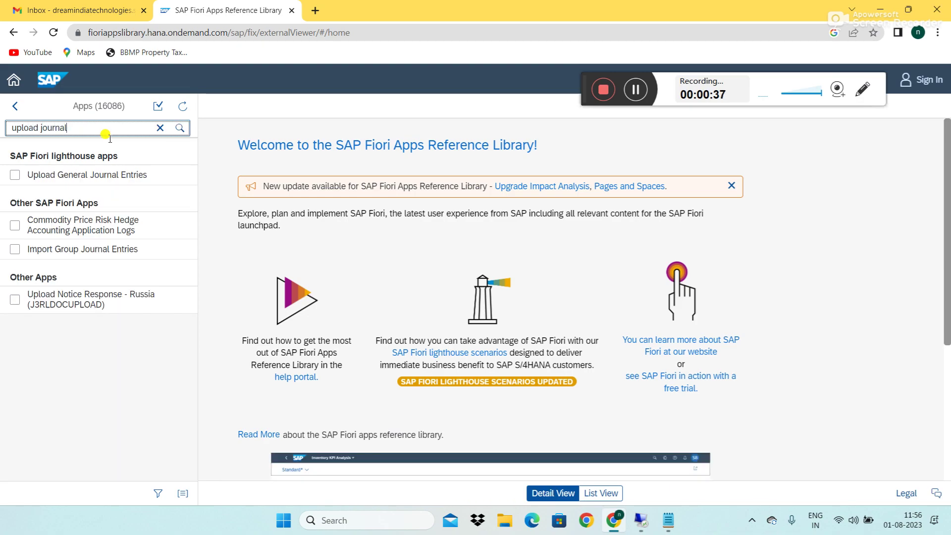
{"action": "left_click", "coordinate": [149, 177]}
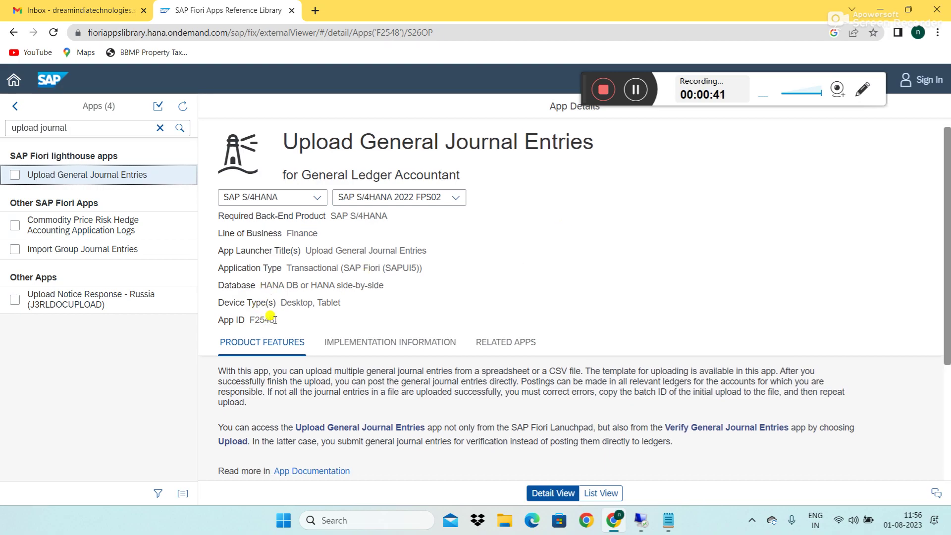
Show the Implementation Information for Upload General Journal Entries.
{"action": "left_click_drag", "start_coordinate": [275, 320], "coordinate": [242, 312]}
{"action": "scroll", "coordinate": [595, 323], "scroll_direction": "down", "scroll_amount": 1}
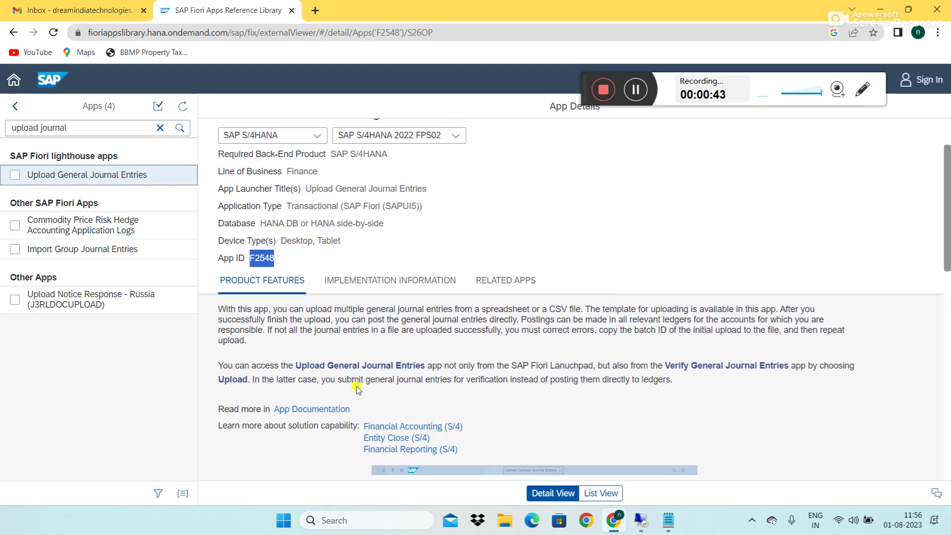
{"action": "scroll", "coordinate": [357, 390], "scroll_direction": "down", "scroll_amount": 5}
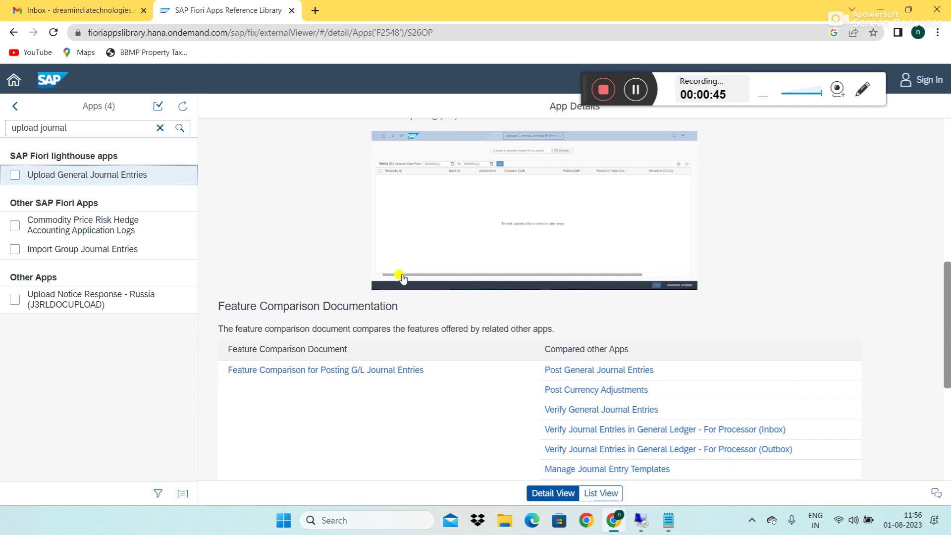
{"action": "scroll", "coordinate": [400, 280], "scroll_direction": "down", "scroll_amount": 3}
{"action": "scroll", "coordinate": [400, 270], "scroll_direction": "up", "scroll_amount": 6}
{"action": "left_click", "coordinate": [392, 219]}
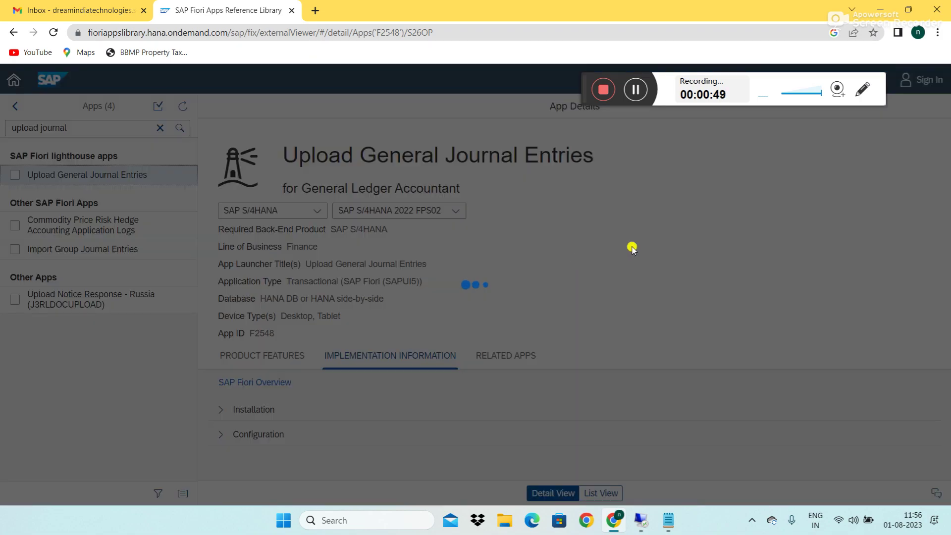
Expand Installation and Configuration and select the SAP_BR_GL_ACCOUNTANT business role.
{"action": "scroll", "coordinate": [619, 246], "scroll_direction": "down", "scroll_amount": 1}
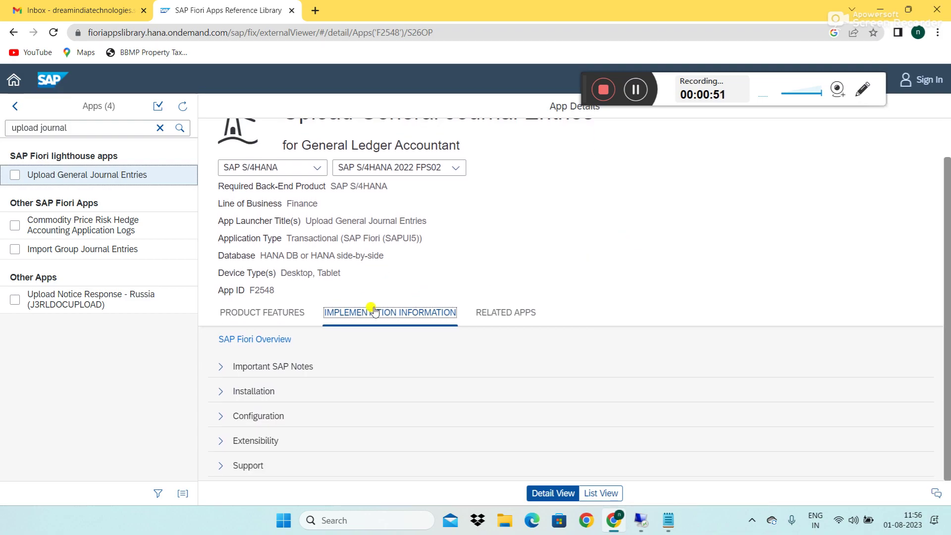
{"action": "left_click", "coordinate": [221, 392]}
{"action": "scroll", "coordinate": [305, 375], "scroll_direction": "down", "scroll_amount": 6}
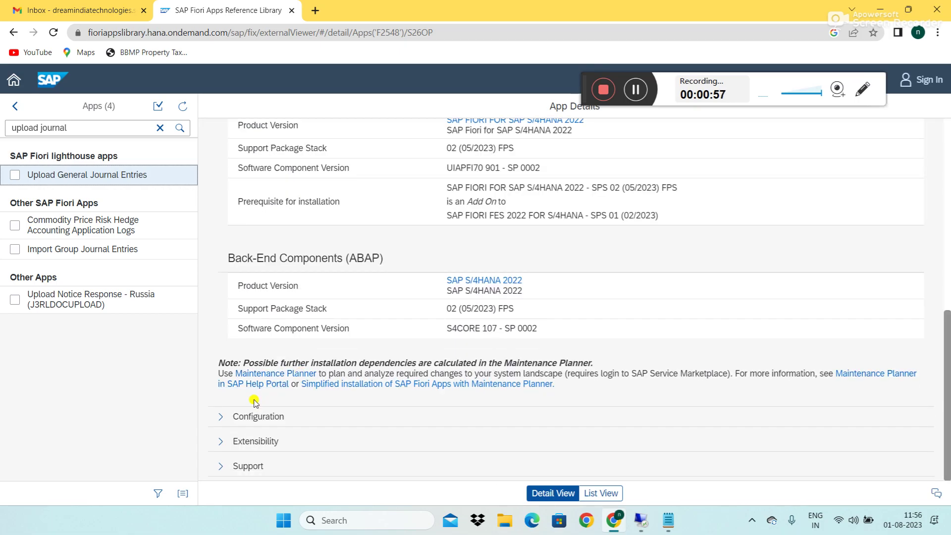
{"action": "left_click", "coordinate": [221, 417]}
{"action": "scroll", "coordinate": [309, 398], "scroll_direction": "down", "scroll_amount": 15}
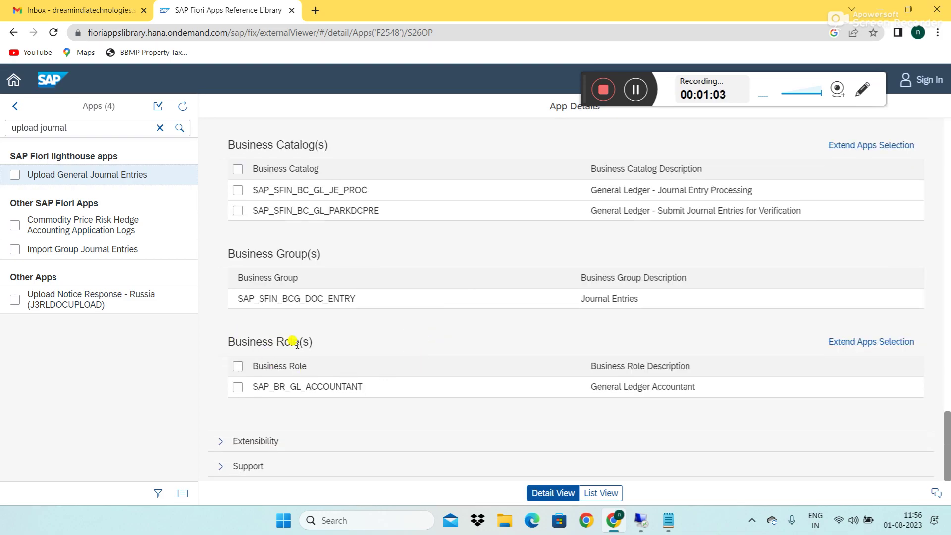
{"action": "left_click_drag", "start_coordinate": [327, 346], "coordinate": [226, 342]}
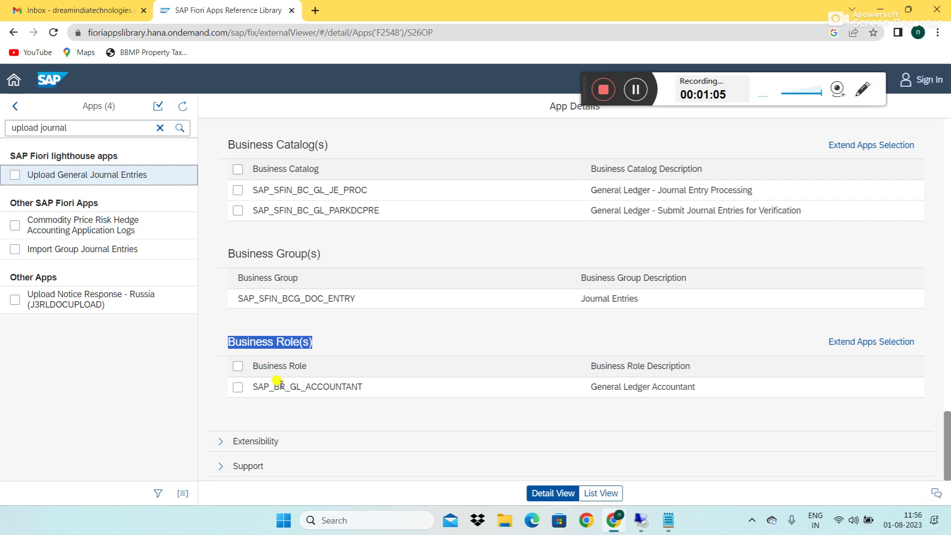
{"action": "left_click", "coordinate": [238, 387]}
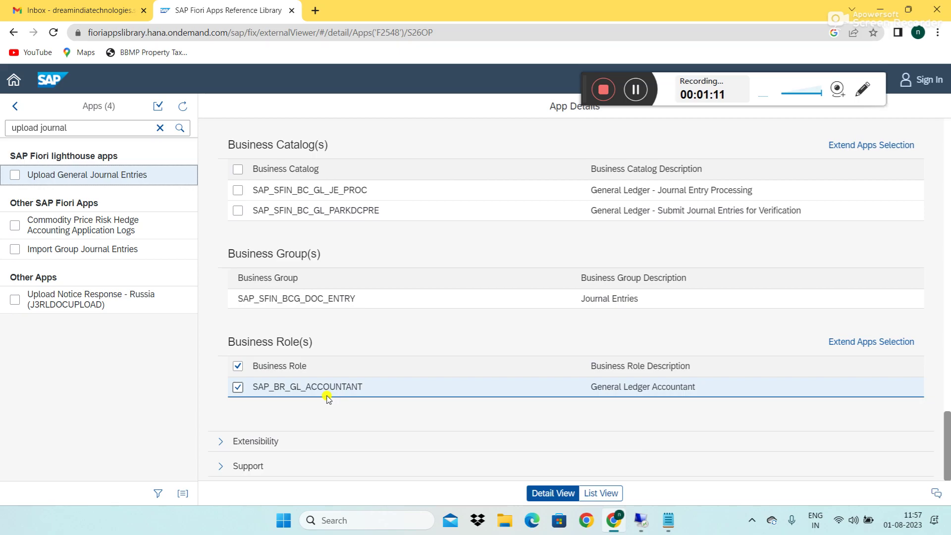
{"action": "scroll", "coordinate": [371, 278], "scroll_direction": "up", "scroll_amount": 15}
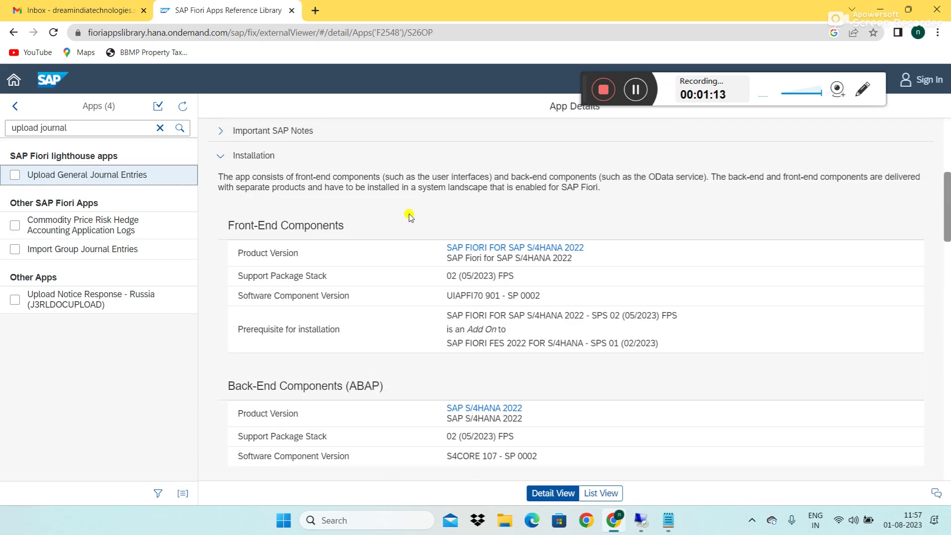
{"action": "scroll", "coordinate": [404, 212], "scroll_direction": "up", "scroll_amount": 10}
Return to the browser and open App Finder from the launchpad user menu.
{"action": "left_click", "coordinate": [641, 520]}
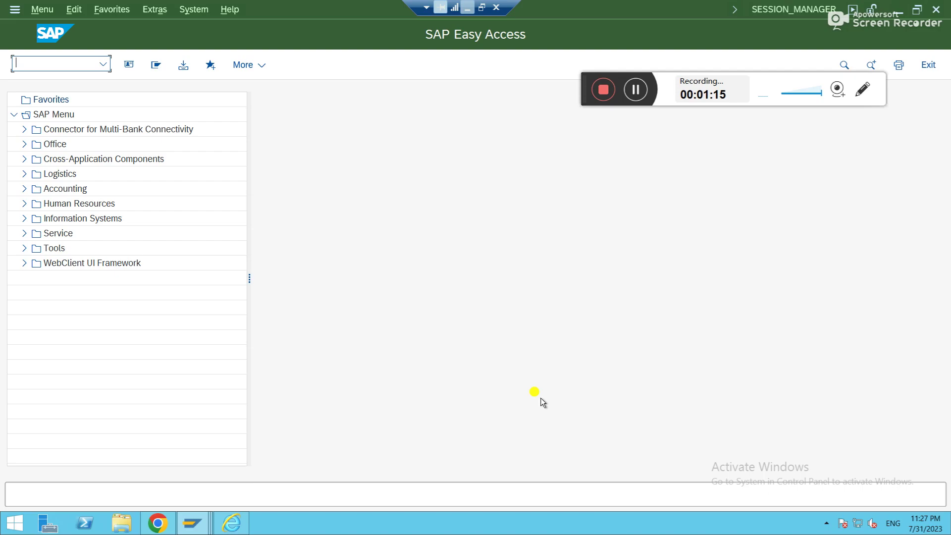
{"action": "left_click", "coordinate": [158, 523]}
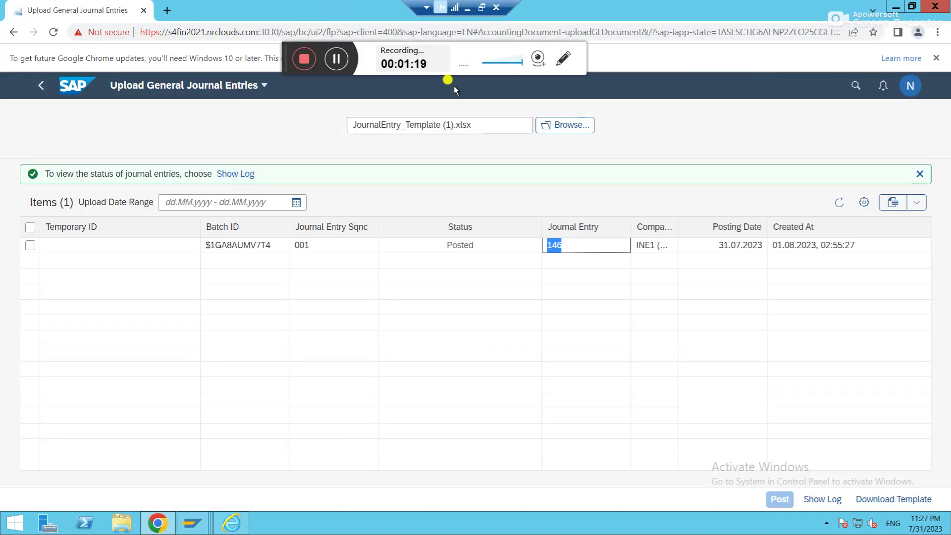
{"action": "left_click", "coordinate": [910, 88]}
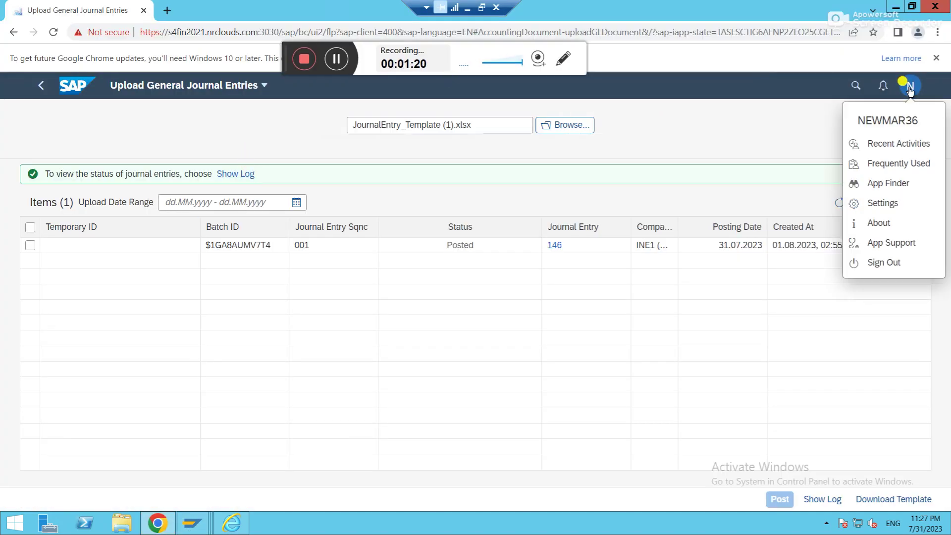
{"action": "left_click", "coordinate": [890, 185]}
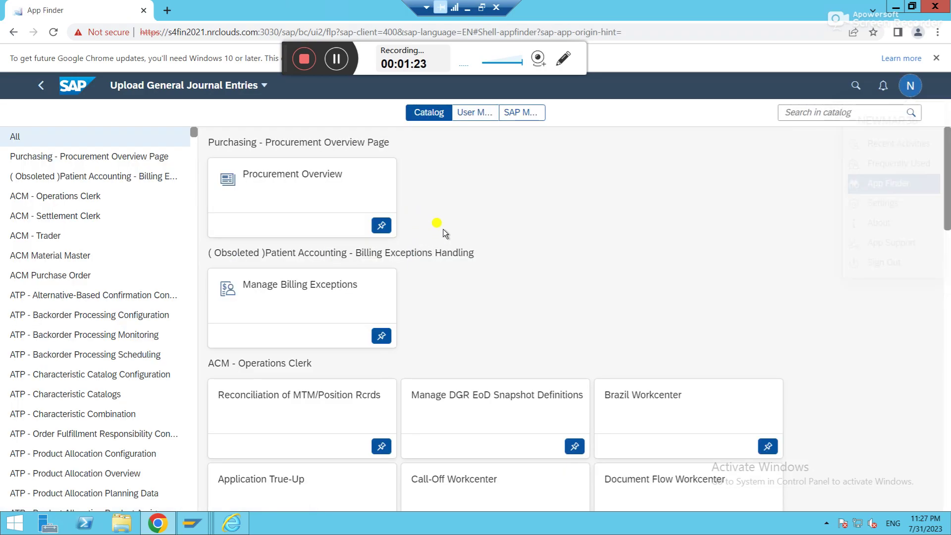
Search the app catalog for 'upload journal' and open Upload General Journal Entries.
{"action": "left_click", "coordinate": [792, 114]}
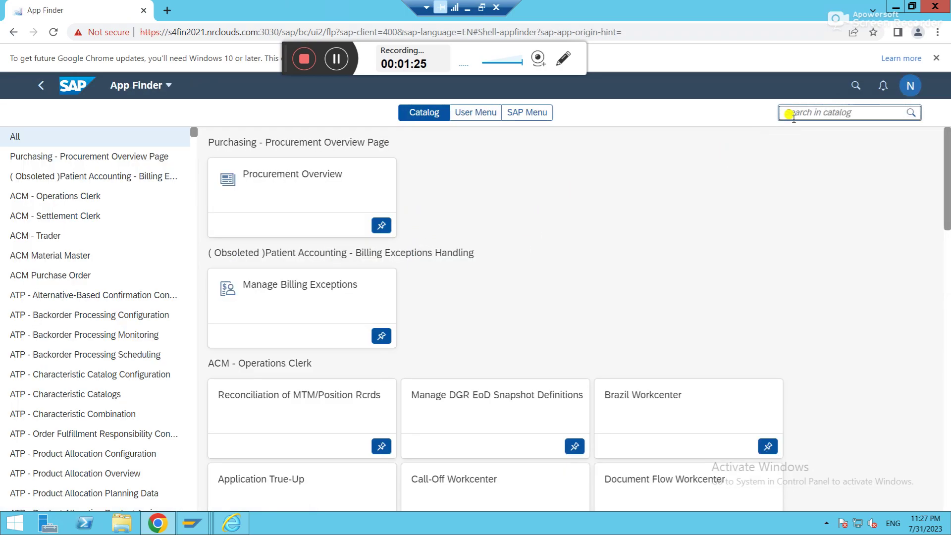
{"action": "double_click", "coordinate": [794, 115]}
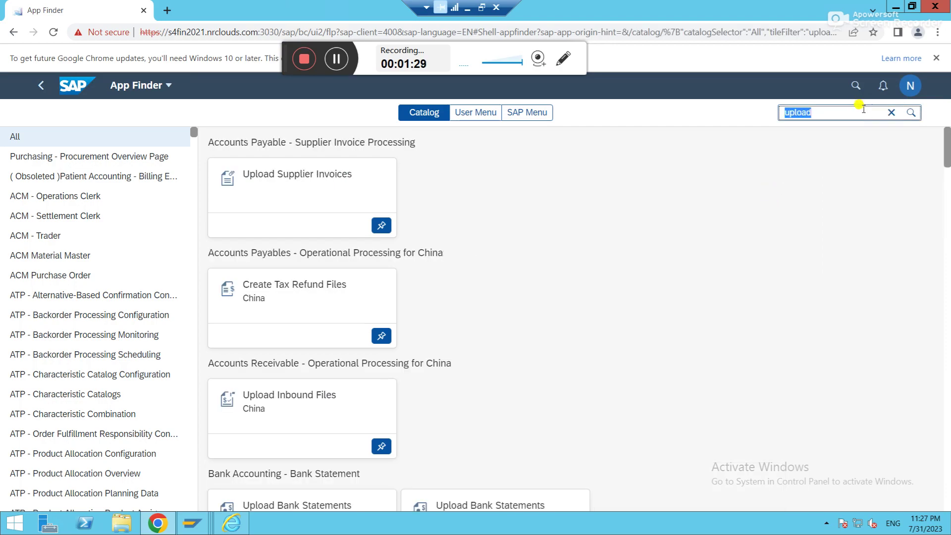
{"action": "left_click", "coordinate": [864, 110]}
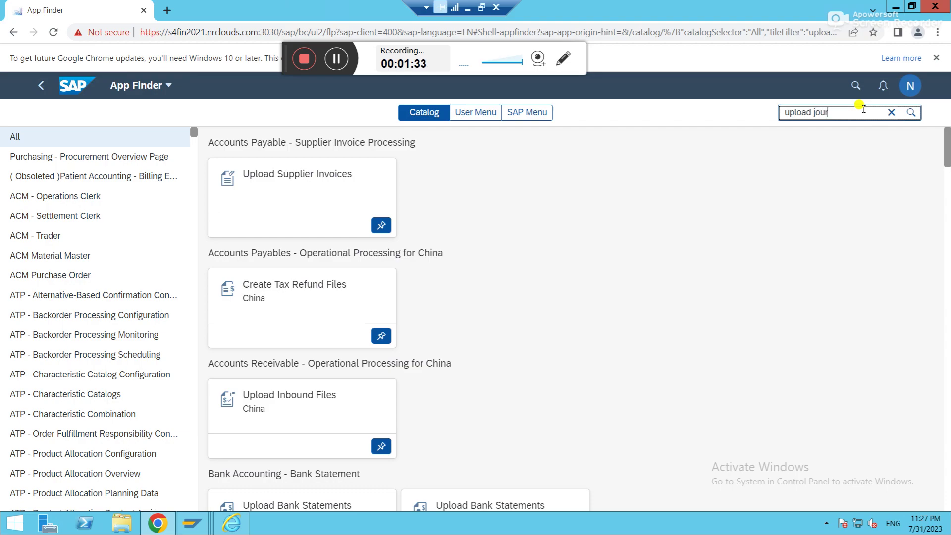
{"action": "type", "text": "journal"}
{"action": "key", "text": "Return"}
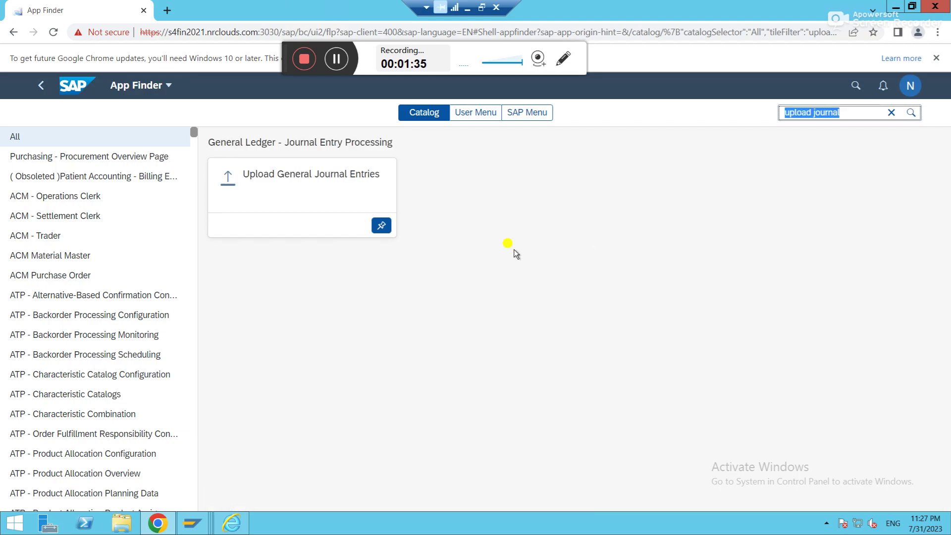
{"action": "left_click", "coordinate": [327, 190]}
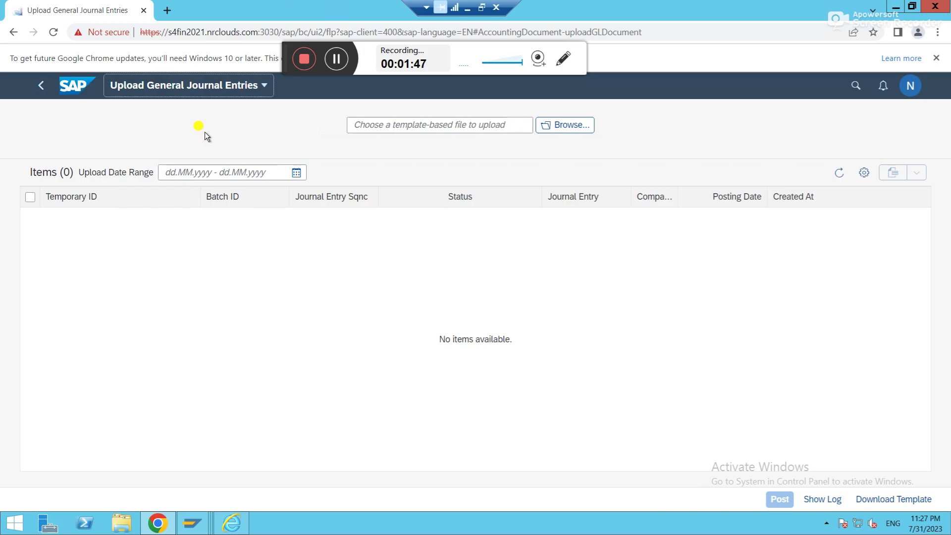
Check that the About app ID F2548 matches the Reference Library App ID, then close About.
{"action": "left_click", "coordinate": [915, 93]}
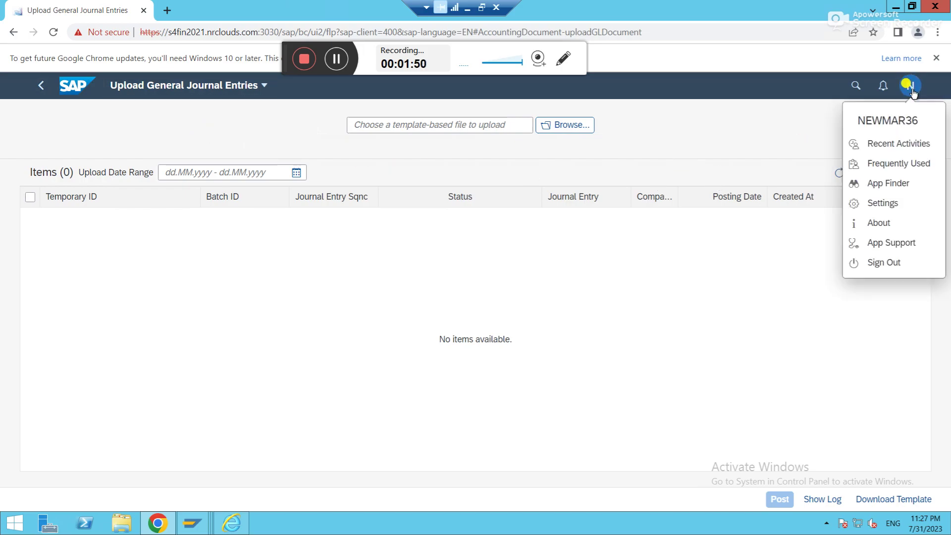
{"action": "left_click", "coordinate": [886, 225]}
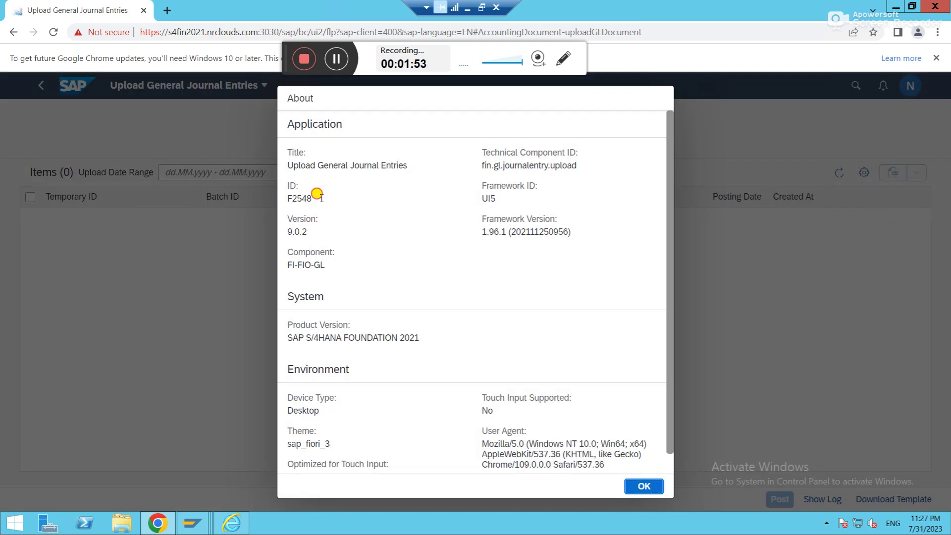
{"action": "left_click_drag", "start_coordinate": [321, 198], "coordinate": [283, 198]}
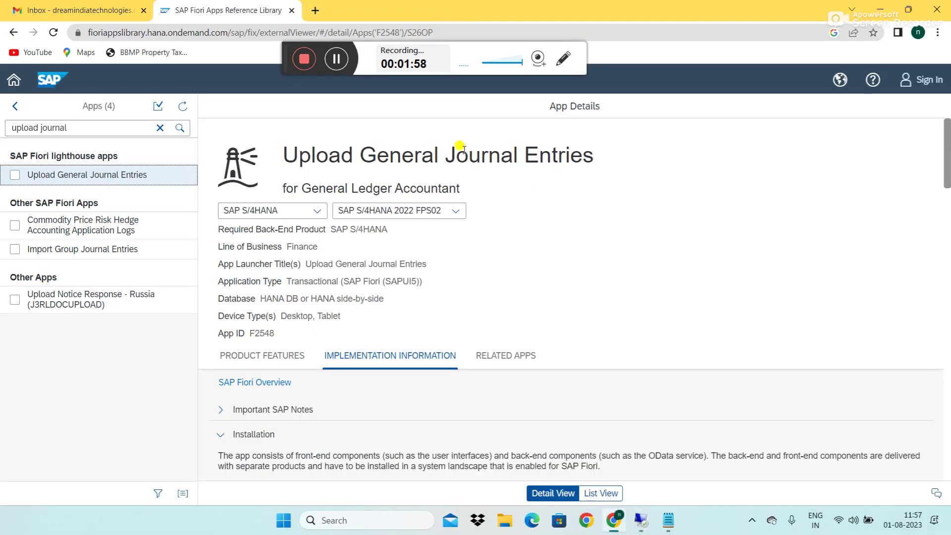
{"action": "left_click", "coordinate": [467, 8]}
{"action": "left_click_drag", "start_coordinate": [286, 339], "coordinate": [244, 333]}
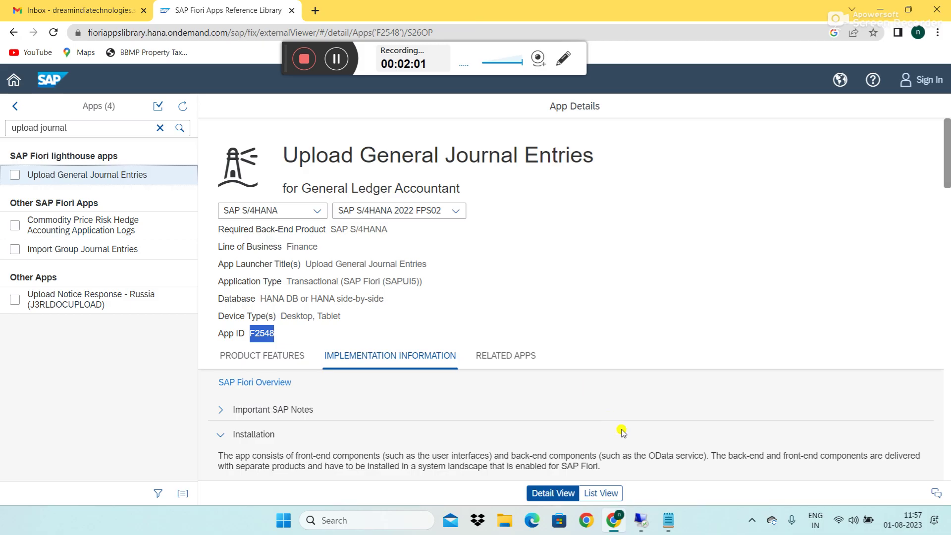
{"action": "left_click", "coordinate": [641, 521]}
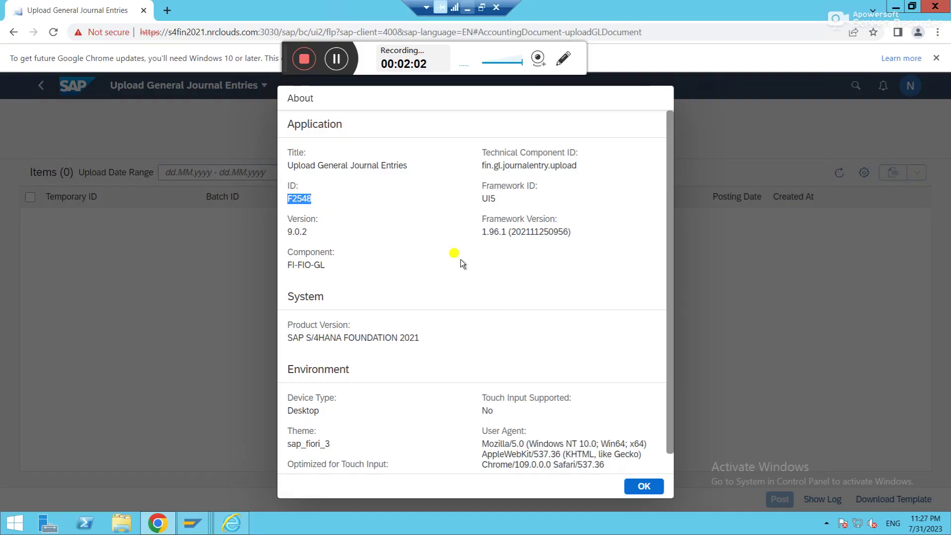
{"action": "left_click", "coordinate": [640, 492]}
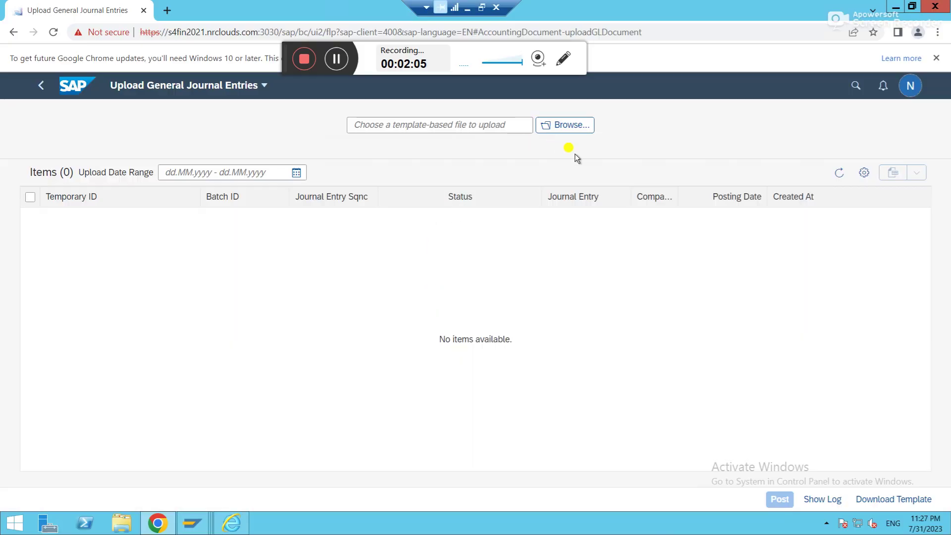
Download the JournalEntry template in English as a Spreadsheet (*.xlsx) file.
{"action": "left_click", "coordinate": [886, 501]}
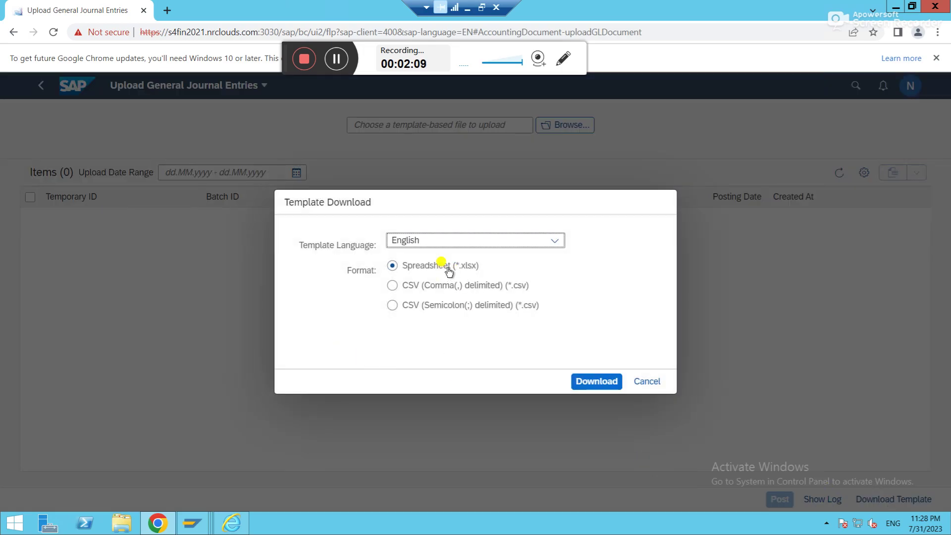
{"action": "left_click", "coordinate": [446, 241]}
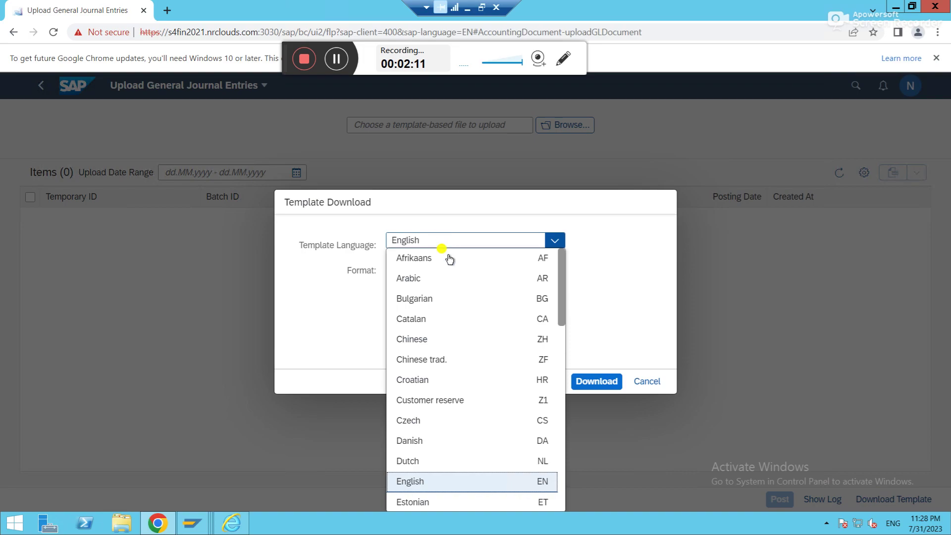
{"action": "left_click", "coordinate": [497, 241]}
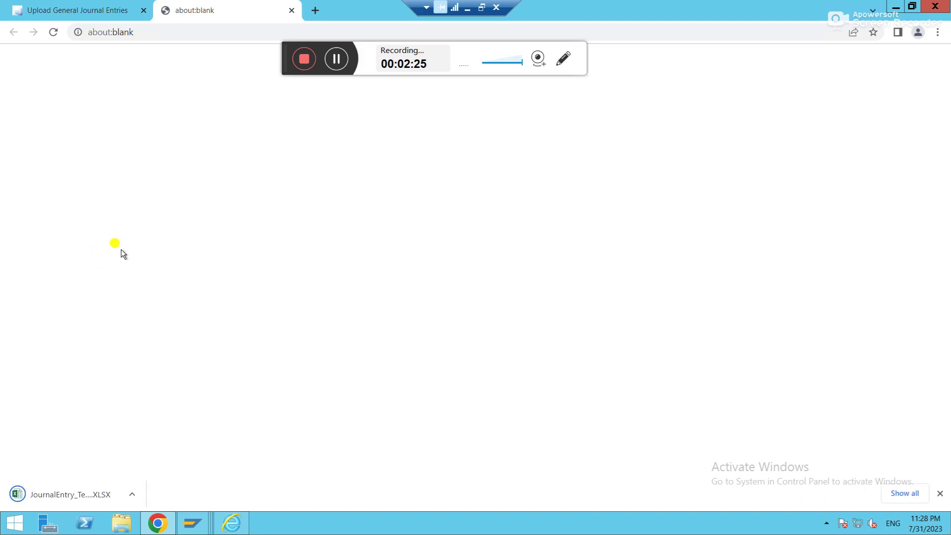
Open JournalEntry_Template (3) from the Downloads folder in Excel.
{"action": "left_click", "coordinate": [132, 495]}
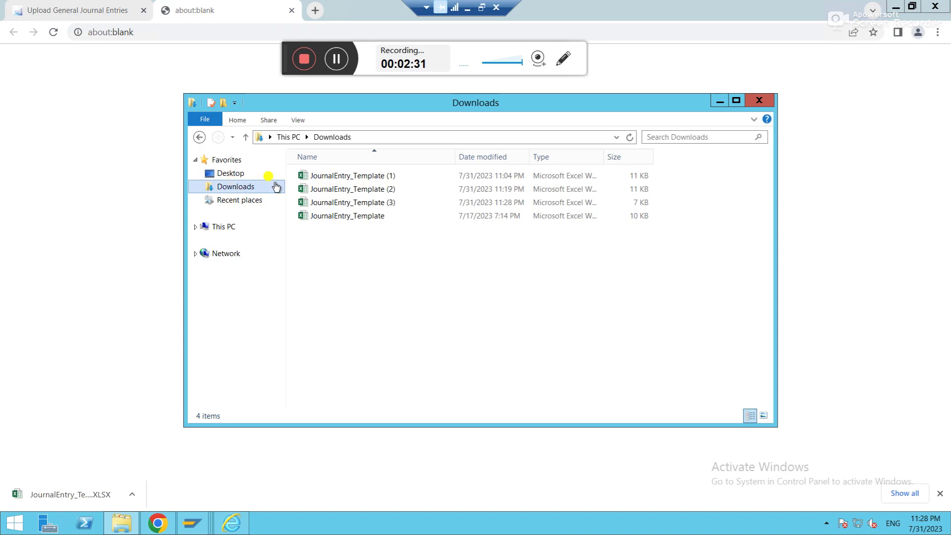
{"action": "double_click", "coordinate": [379, 202]}
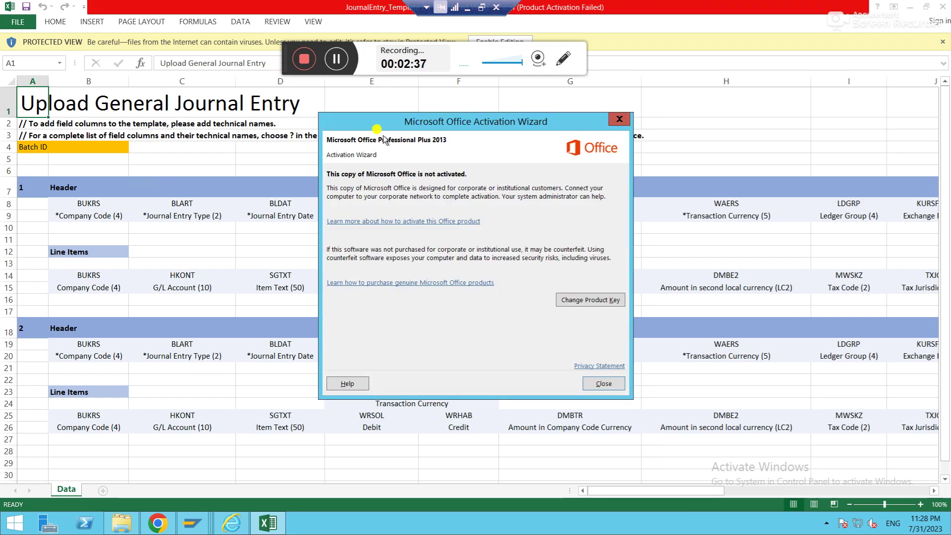
Close the Office Activation Wizard and enable editing on JournalEntry_Template (3).
{"action": "left_click", "coordinate": [613, 117]}
{"action": "left_click_drag", "start_coordinate": [283, 69], "coordinate": [609, 46]}
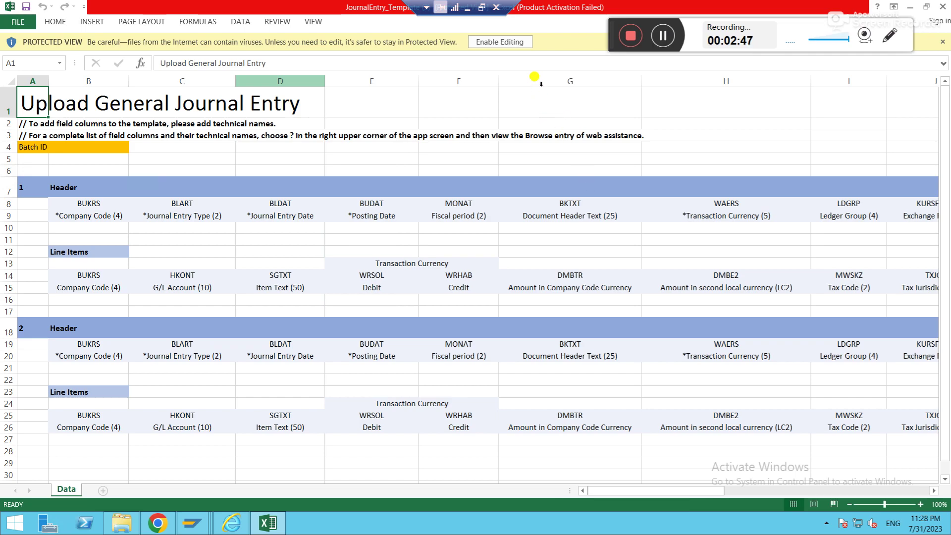
{"action": "left_click", "coordinate": [501, 42]}
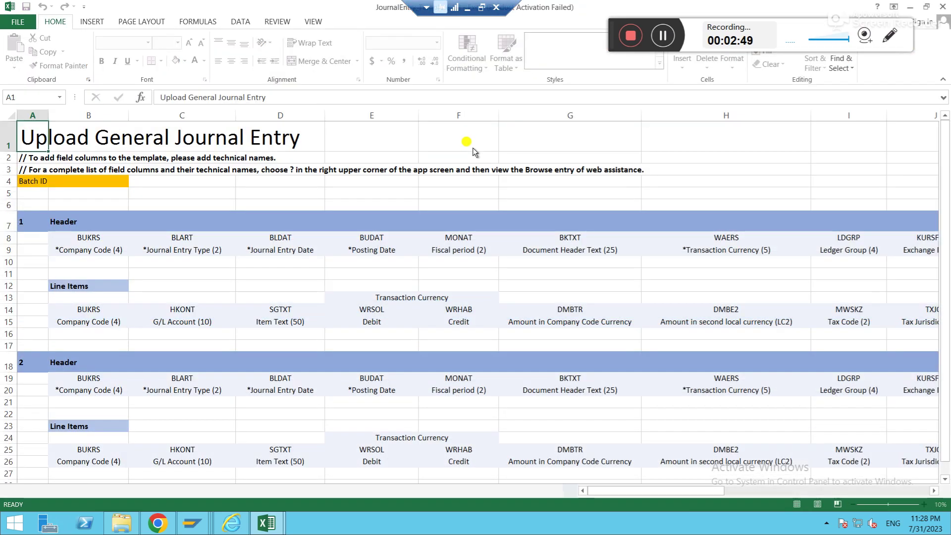
{"action": "left_click", "coordinate": [423, 192]}
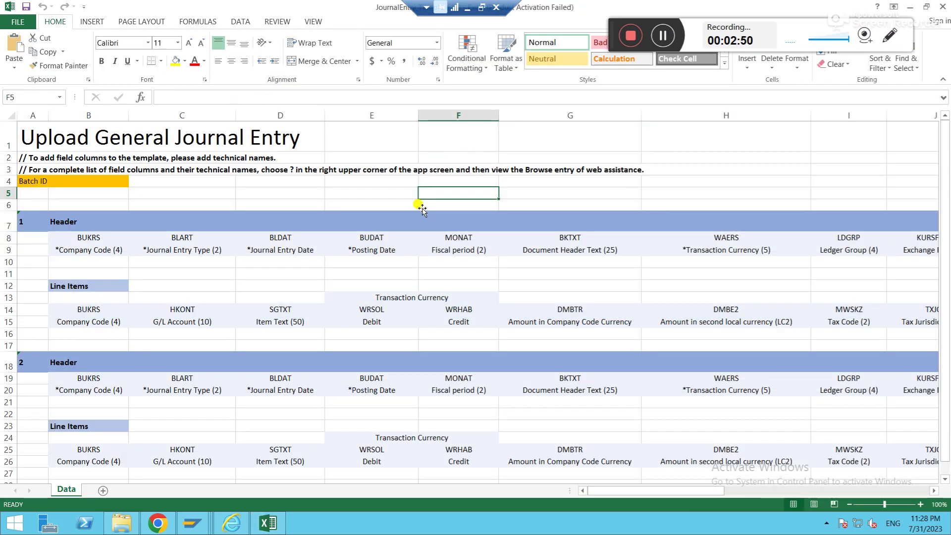
{"action": "left_click", "coordinate": [83, 187]}
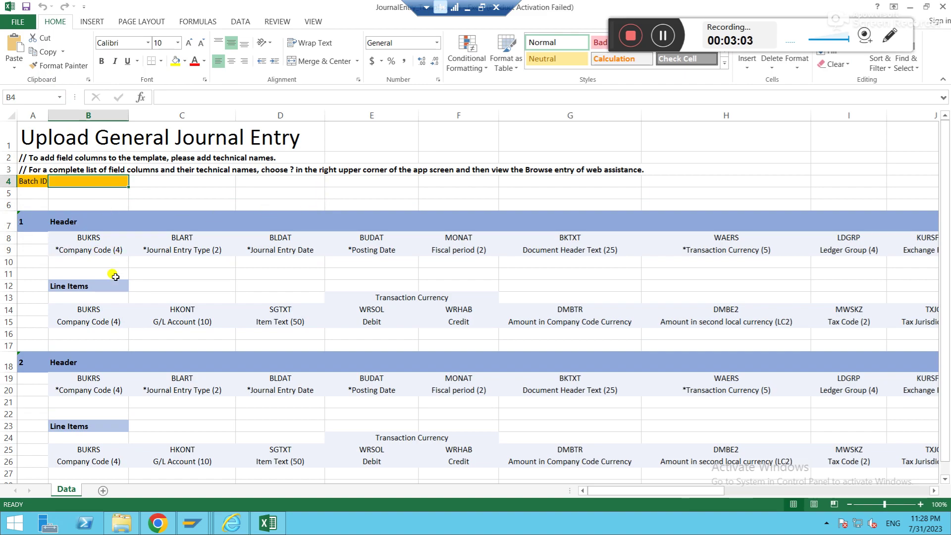
Review the header fields and locate the second entry block starting at cell A18.
{"action": "left_click", "coordinate": [249, 238]}
{"action": "left_click_drag", "start_coordinate": [50, 223], "coordinate": [661, 319]}
{"action": "scroll", "coordinate": [171, 331], "scroll_direction": "down", "scroll_amount": 2}
{"action": "scroll", "coordinate": [170, 331], "scroll_direction": "up", "scroll_amount": 1}
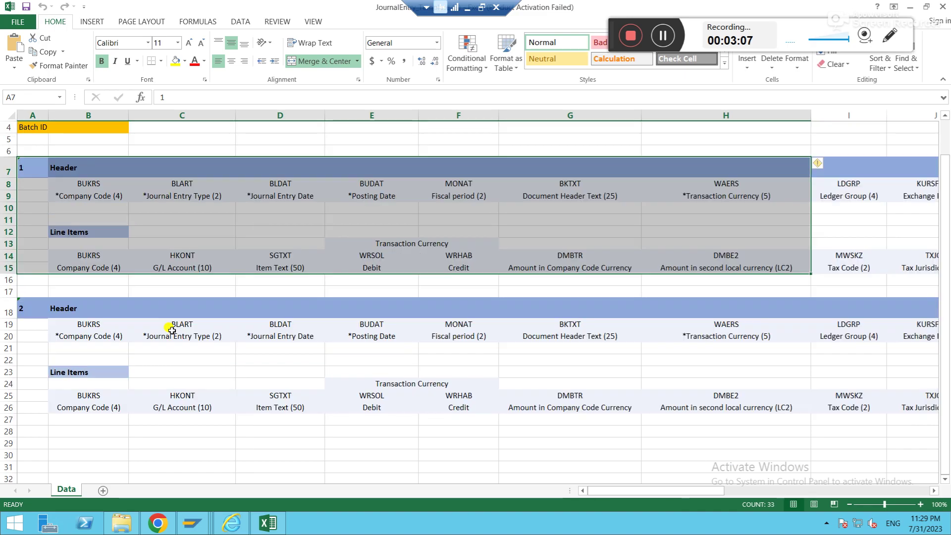
{"action": "left_click", "coordinate": [85, 208]}
{"action": "left_click", "coordinate": [40, 167]}
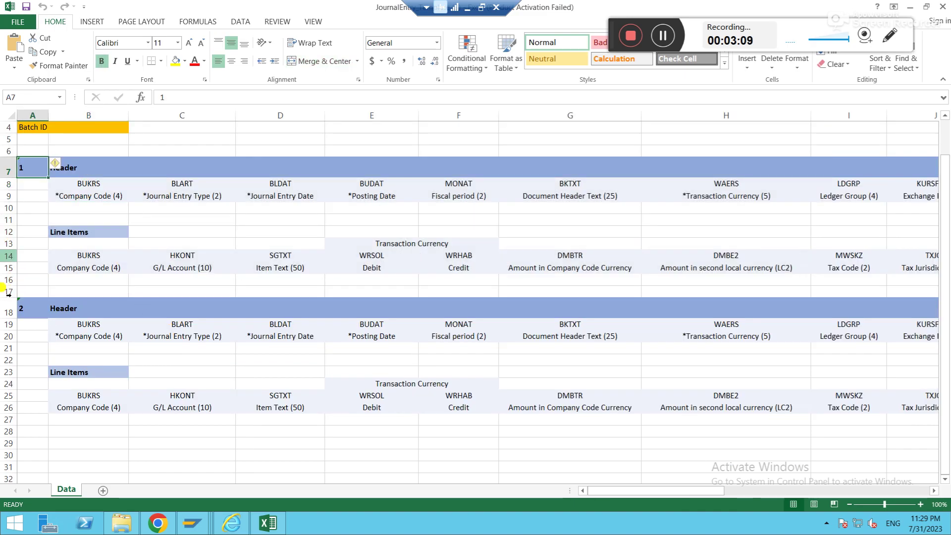
{"action": "left_click", "coordinate": [34, 310]}
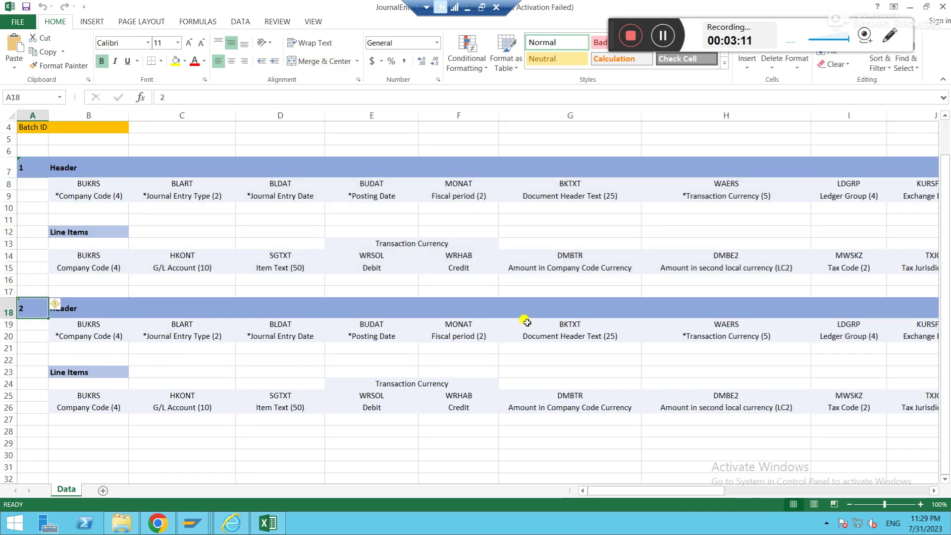
Delete rows 18–35 holding the second Header and Line Items block.
{"action": "left_click", "coordinate": [4, 311]}
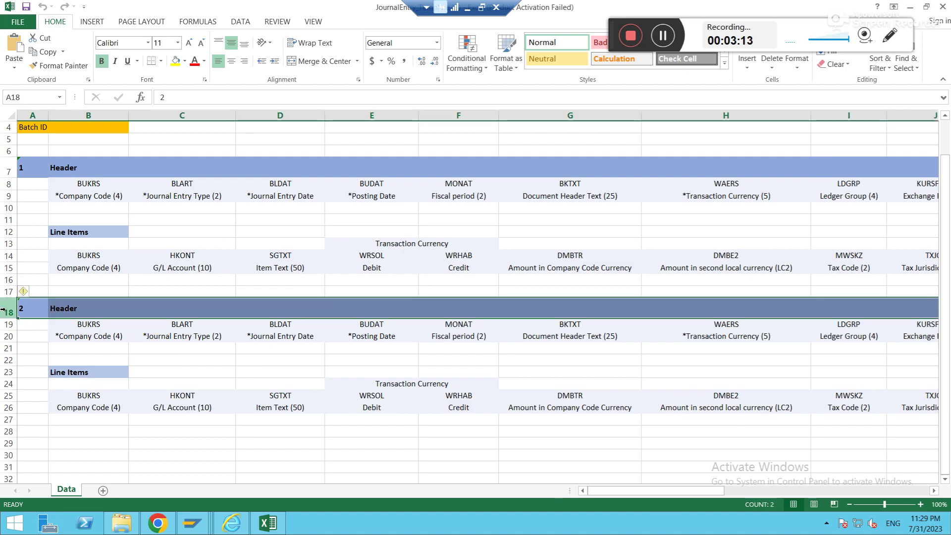
{"action": "mouse_move", "coordinate": [4, 311]}
{"action": "left_mouse_down"}
{"action": "mouse_move", "coordinate": [4, 365]}
{"action": "mouse_move", "coordinate": [5, 308]}
{"action": "left_mouse_up"}
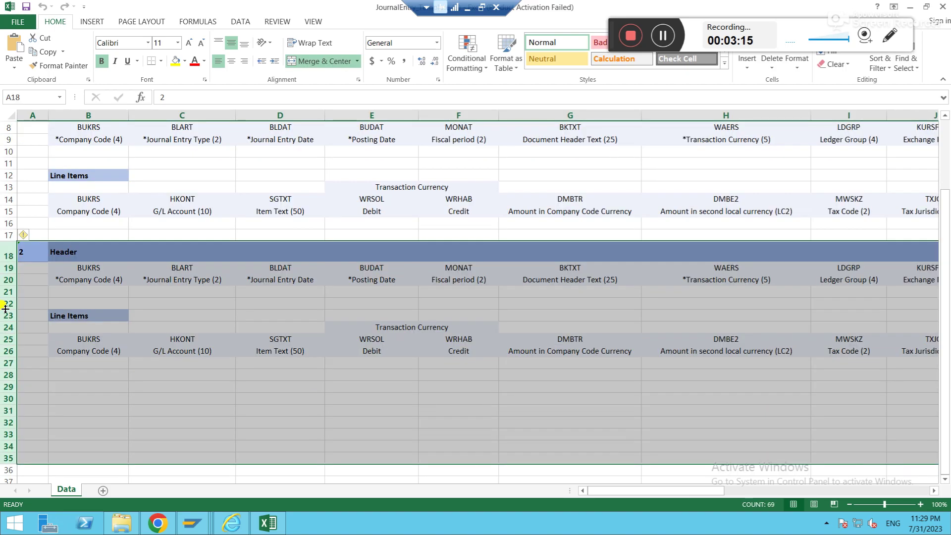
{"action": "key", "text": "ctrl+minus"}
{"action": "scroll", "coordinate": [239, 278], "scroll_direction": "up", "scroll_amount": 3}
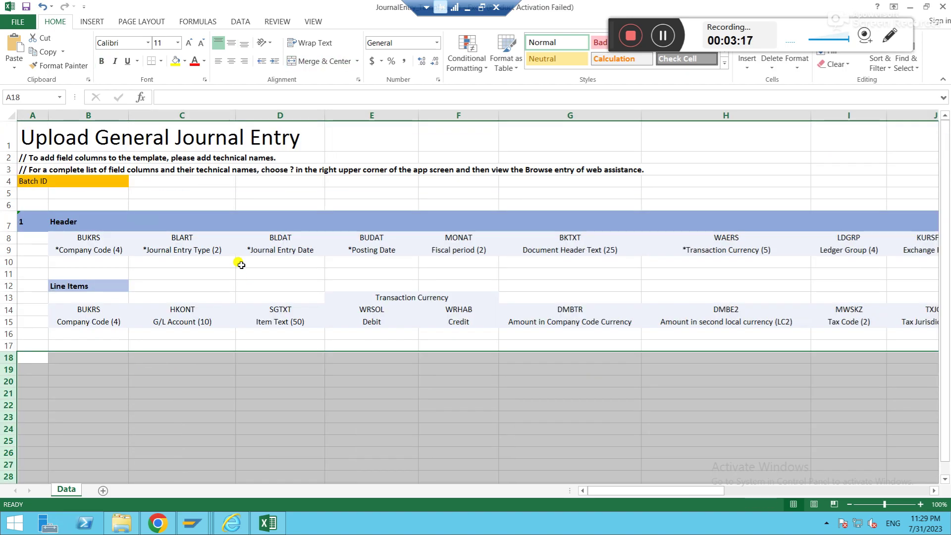
Inspect the Batch ID and *Company Code (4) header cells, leaving them unchanged.
{"action": "left_click", "coordinate": [158, 266]}
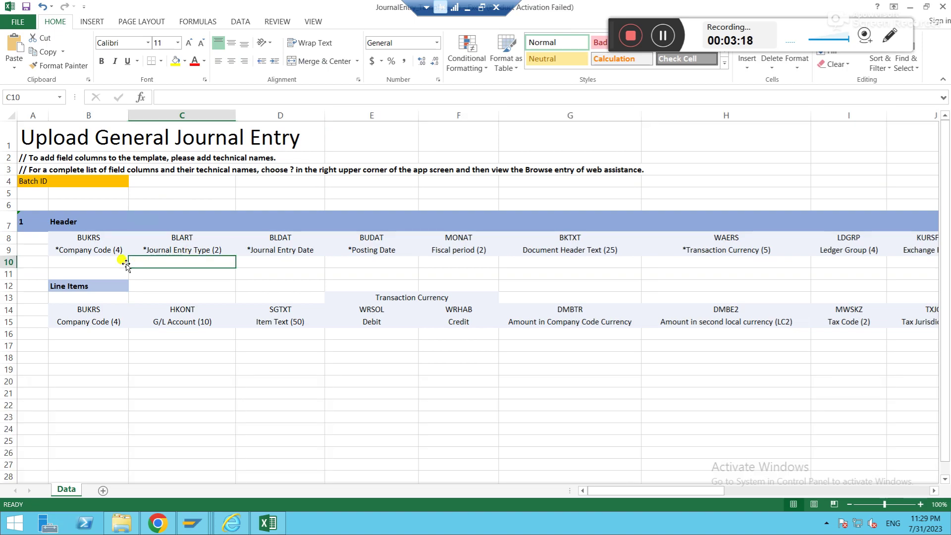
{"action": "left_click", "coordinate": [40, 180]}
{"action": "left_click", "coordinate": [78, 182]}
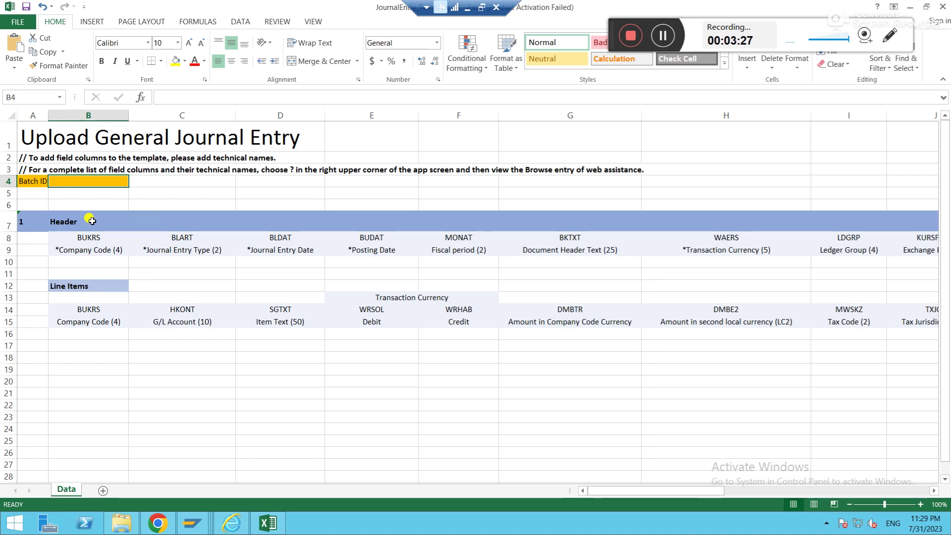
{"action": "left_click", "coordinate": [92, 261]}
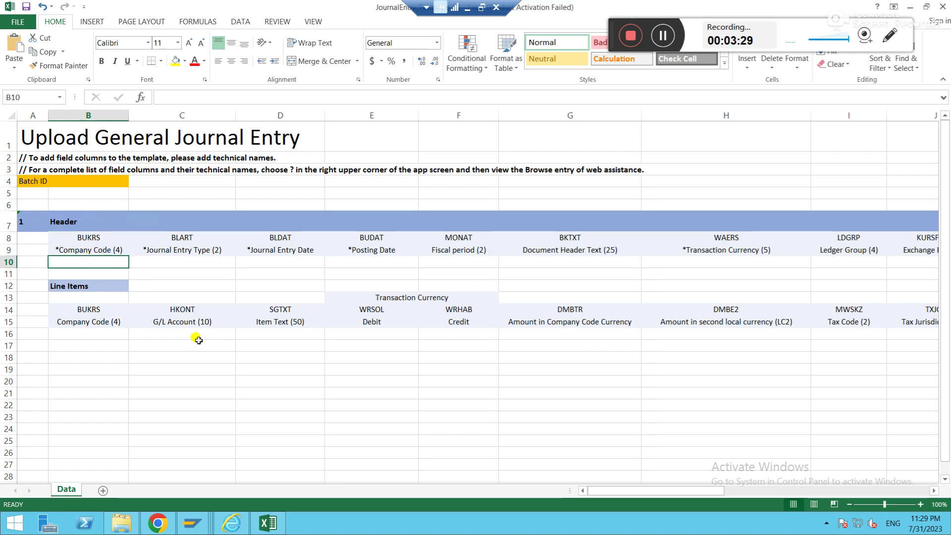
{"action": "left_click", "coordinate": [69, 250]}
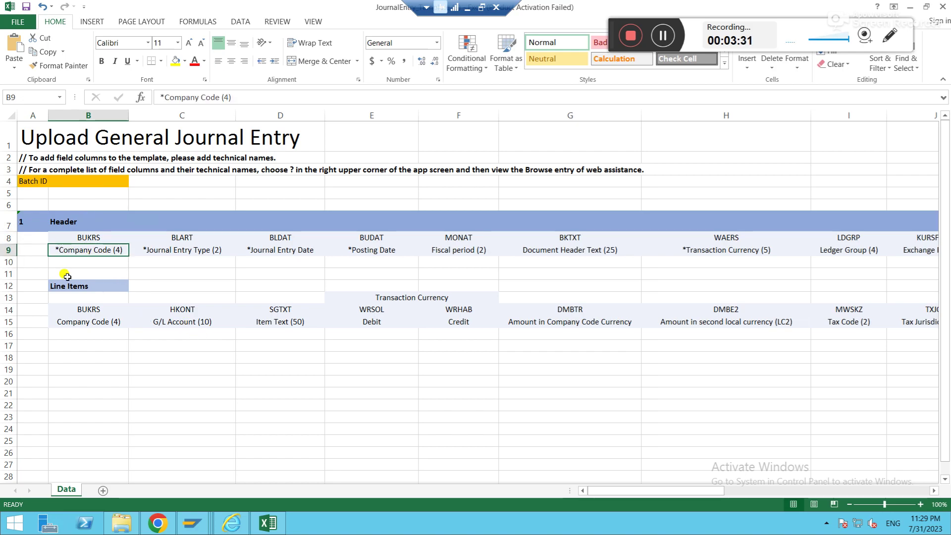
{"action": "left_click", "coordinate": [161, 98]}
{"action": "left_click", "coordinate": [218, 270]}
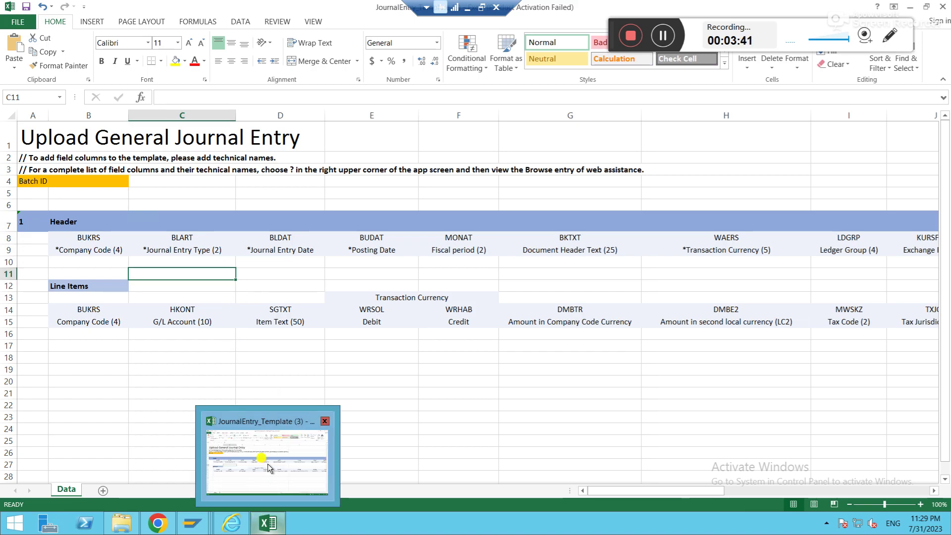
{"action": "left_click", "coordinate": [144, 525]}
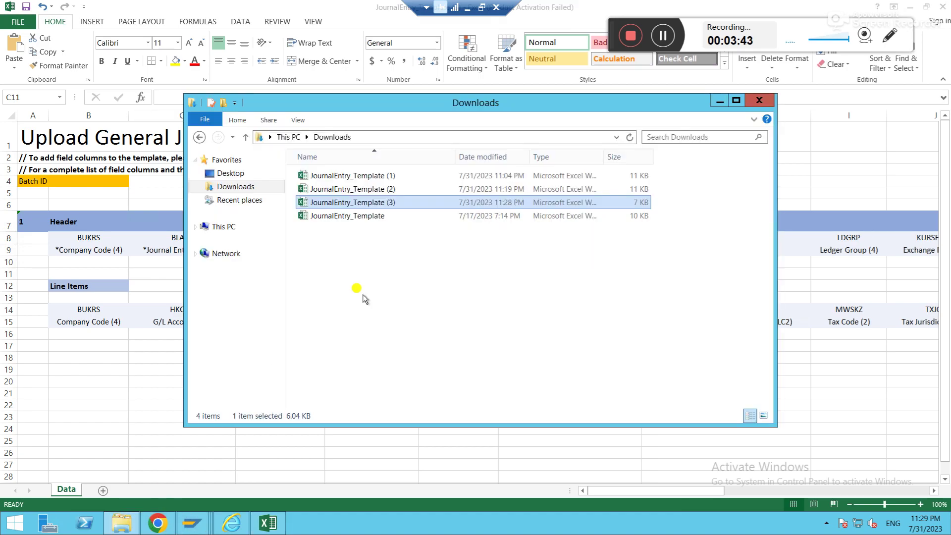
{"action": "double_click", "coordinate": [357, 176]}
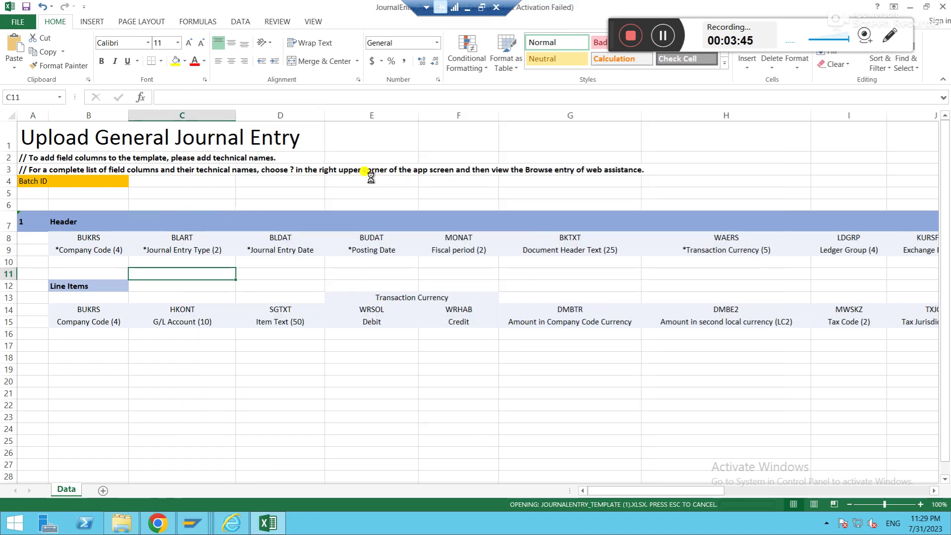
{"action": "left_click", "coordinate": [365, 331]}
{"action": "scroll", "coordinate": [365, 331], "scroll_direction": "up", "scroll_amount": 2}
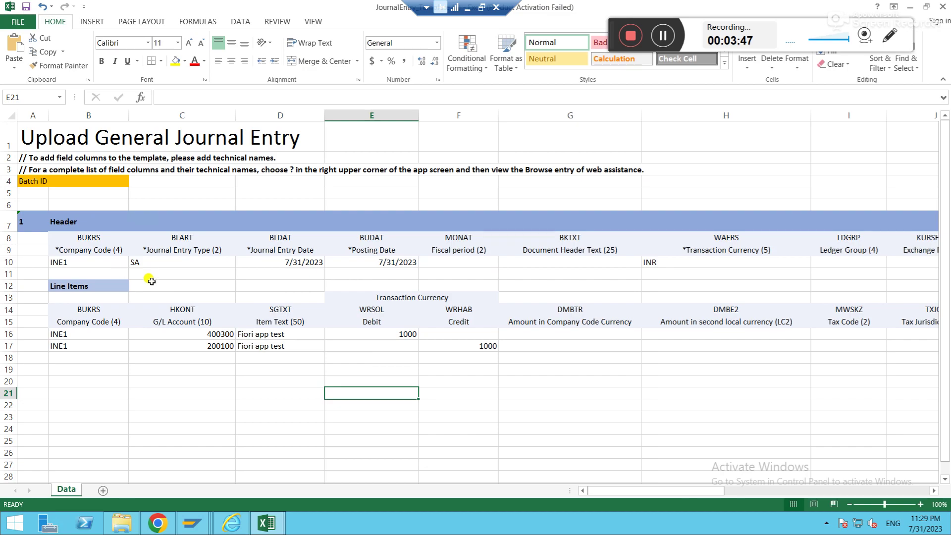
{"action": "left_click", "coordinate": [105, 262]}
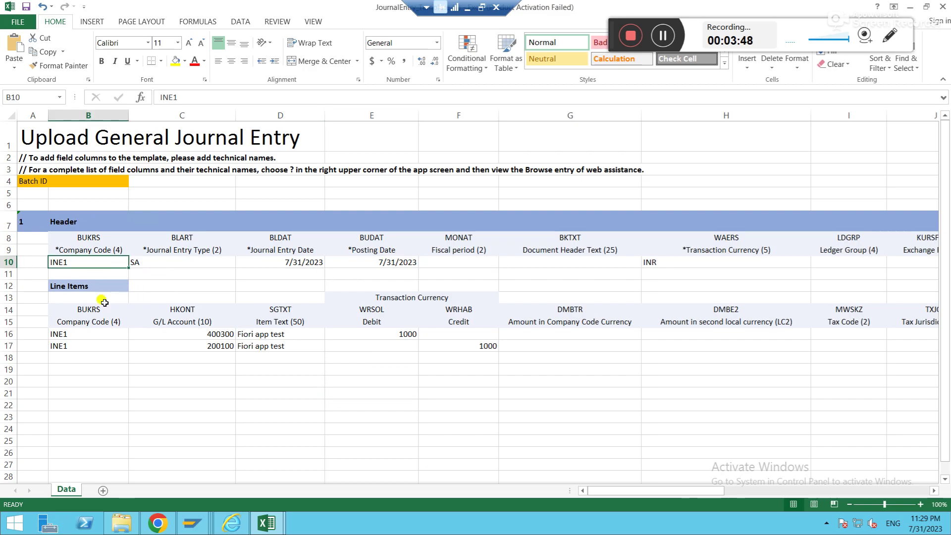
{"action": "left_click", "coordinate": [159, 266]}
{"action": "left_click", "coordinate": [269, 259]}
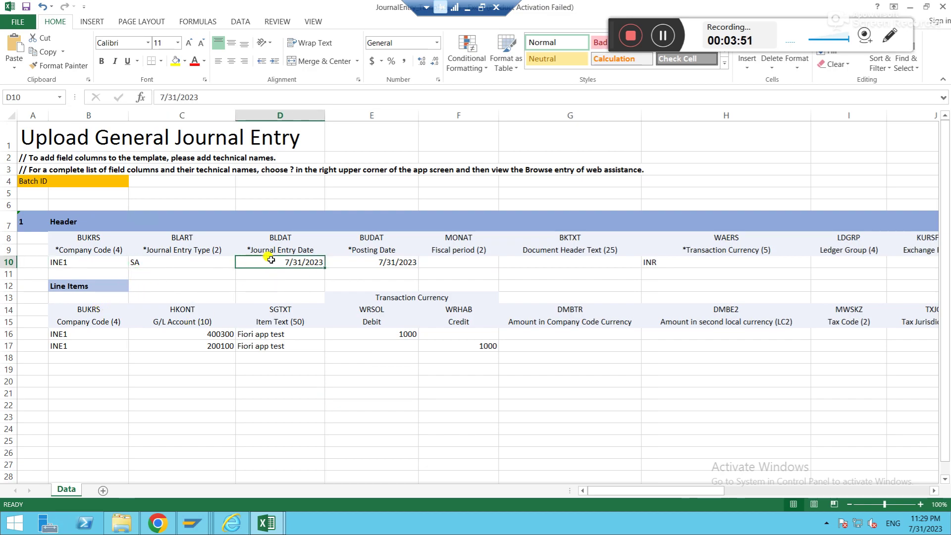
{"action": "left_click", "coordinate": [377, 262]}
{"action": "left_click", "coordinate": [659, 262]}
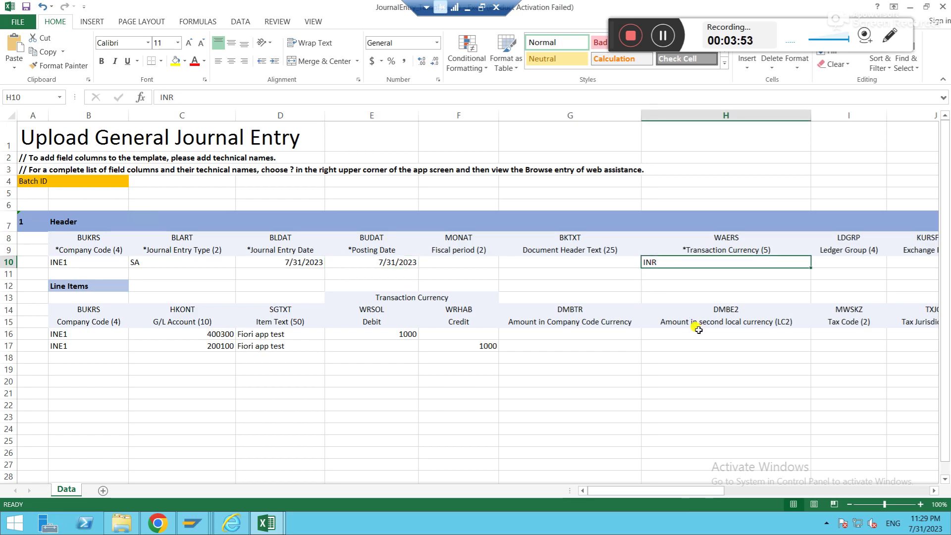
{"action": "key", "text": "Right"}
{"action": "key", "text": "Right"}
{"action": "key", "text": "Right"}
{"action": "key", "text": "Right"}
{"action": "key", "text": "Right"}
{"action": "key", "text": "Right"}
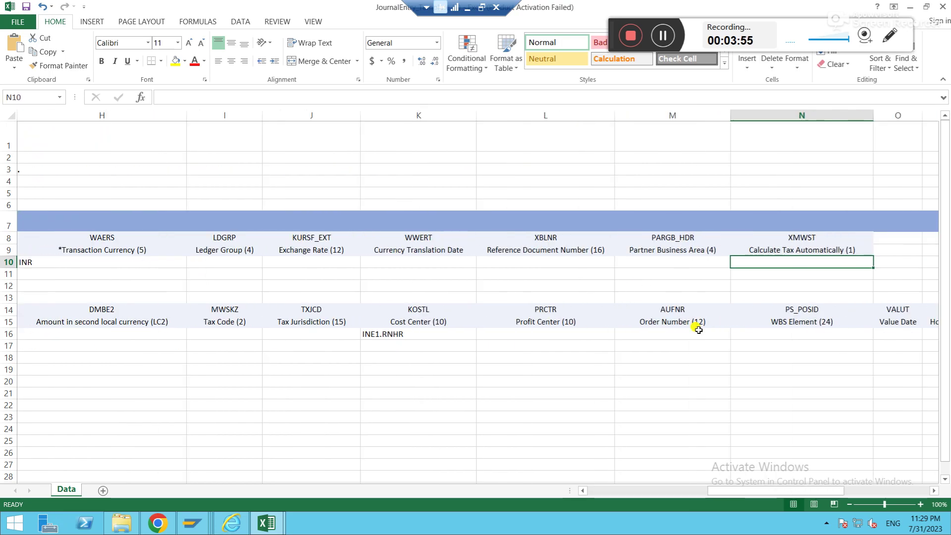
{"action": "key", "text": "Left"}
{"action": "key", "text": "Left"}
{"action": "key", "text": "Left"}
{"action": "key", "text": "Left"}
{"action": "key", "text": "Left"}
{"action": "key", "text": "Left"}
{"action": "key", "text": "Left"}
{"action": "key", "text": "Left"}
{"action": "key", "text": "Left"}
{"action": "key", "text": "Left"}
{"action": "key", "text": "Left"}
{"action": "key", "text": "Left"}
{"action": "key", "text": "Left"}
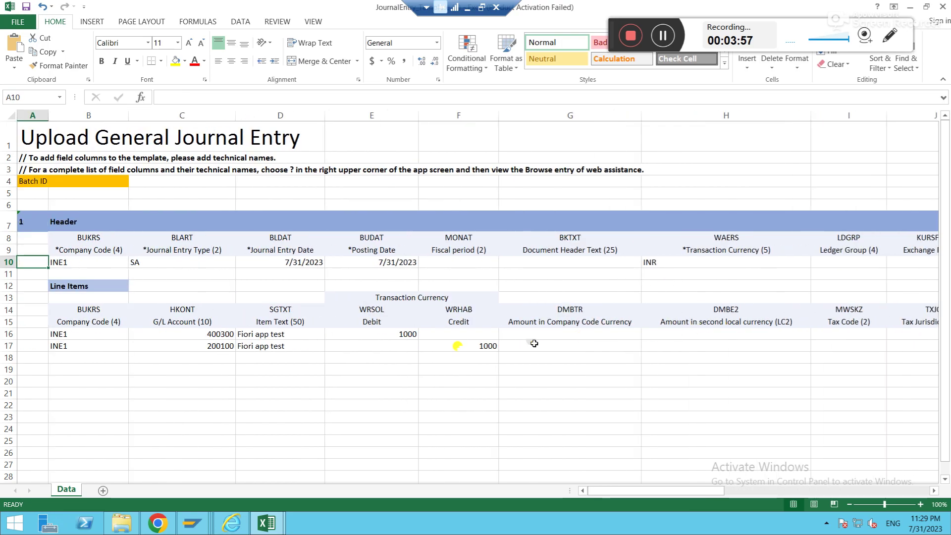
{"action": "left_click", "coordinate": [144, 346]}
{"action": "left_click", "coordinate": [81, 288]}
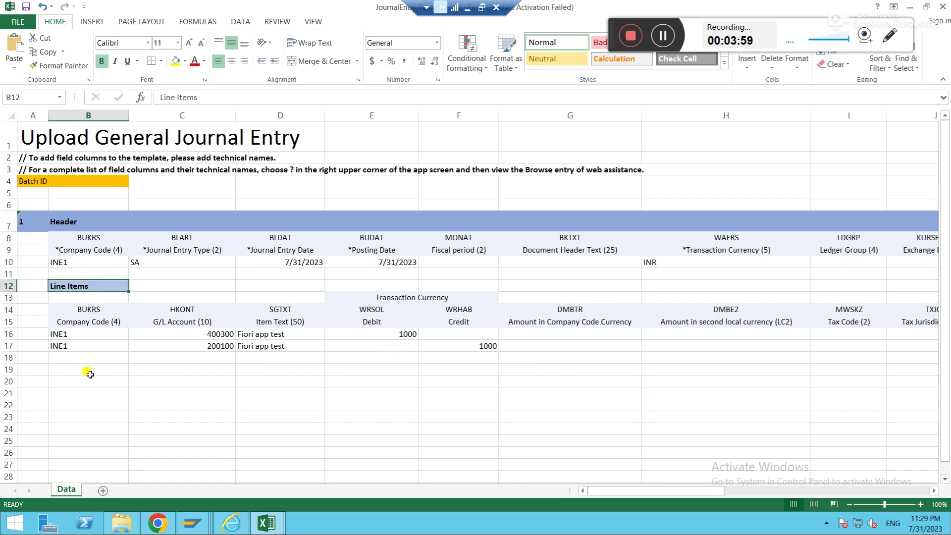
{"action": "left_click_drag", "start_coordinate": [85, 334], "coordinate": [88, 357]}
{"action": "left_click_drag", "start_coordinate": [190, 334], "coordinate": [197, 347]}
{"action": "left_click_drag", "start_coordinate": [300, 335], "coordinate": [287, 368]}
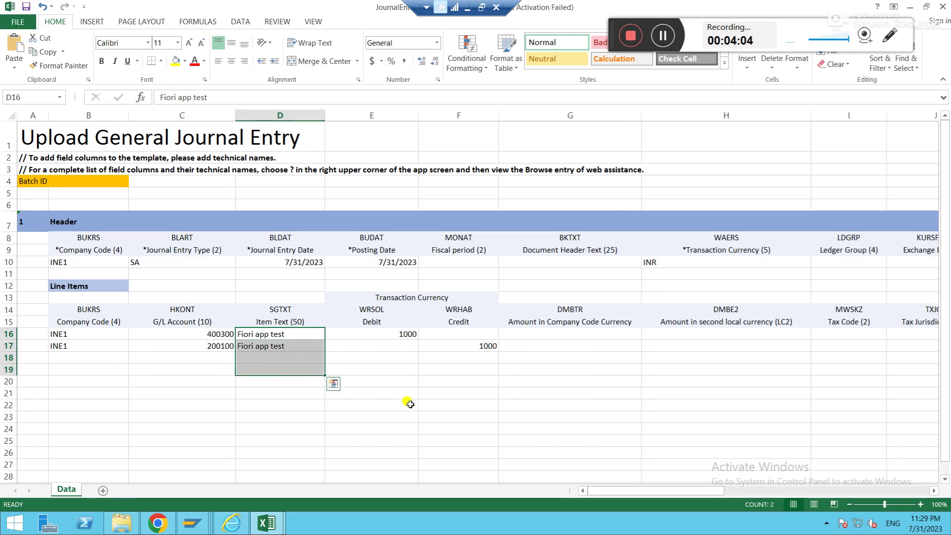
{"action": "left_click", "coordinate": [382, 341]}
{"action": "left_click", "coordinate": [458, 349]}
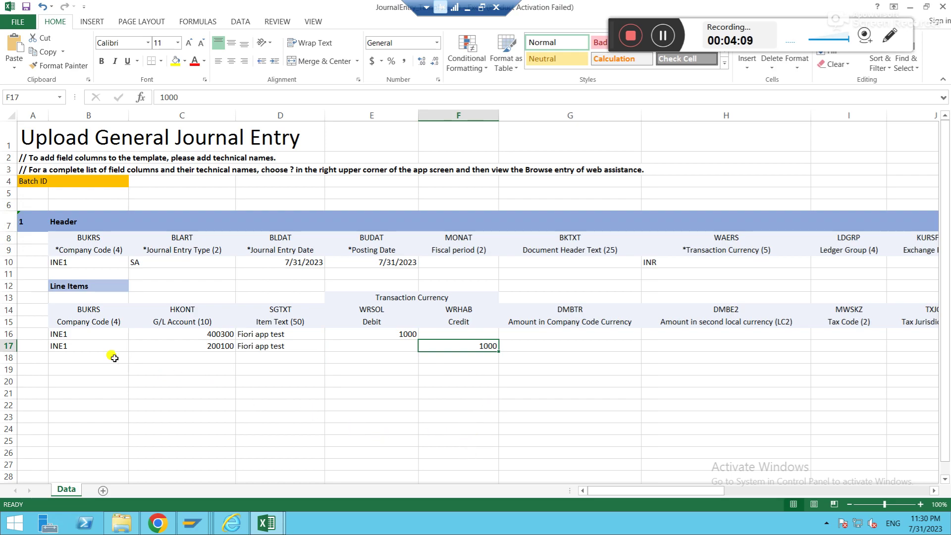
{"action": "left_click", "coordinate": [9, 334]}
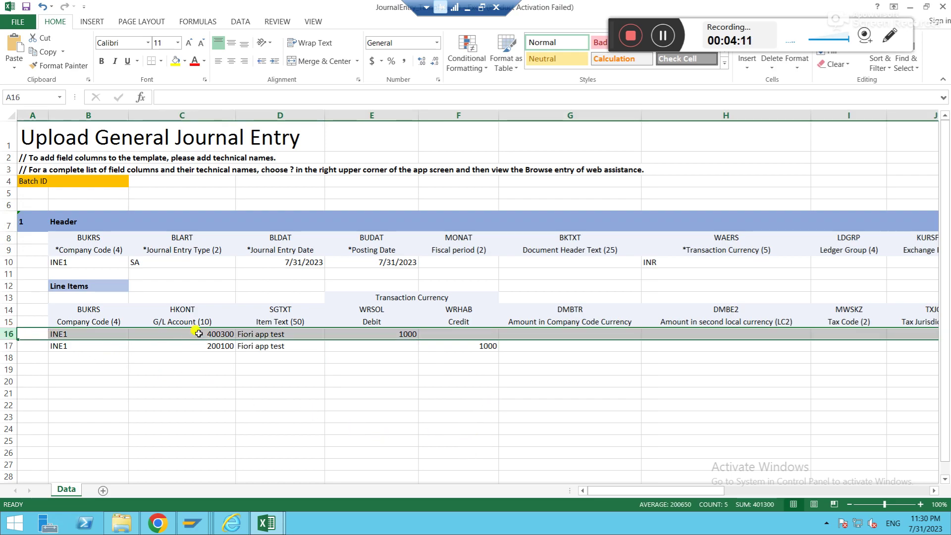
{"action": "left_click", "coordinate": [198, 334]}
{"action": "key", "text": "Right"}
{"action": "key", "text": "Right"}
{"action": "key", "text": "Right"}
{"action": "key", "text": "Right"}
{"action": "key", "text": "Right"}
{"action": "key", "text": "Right"}
{"action": "key", "text": "Right"}
{"action": "key", "text": "Right"}
{"action": "key", "text": "Right"}
{"action": "key", "text": "Right"}
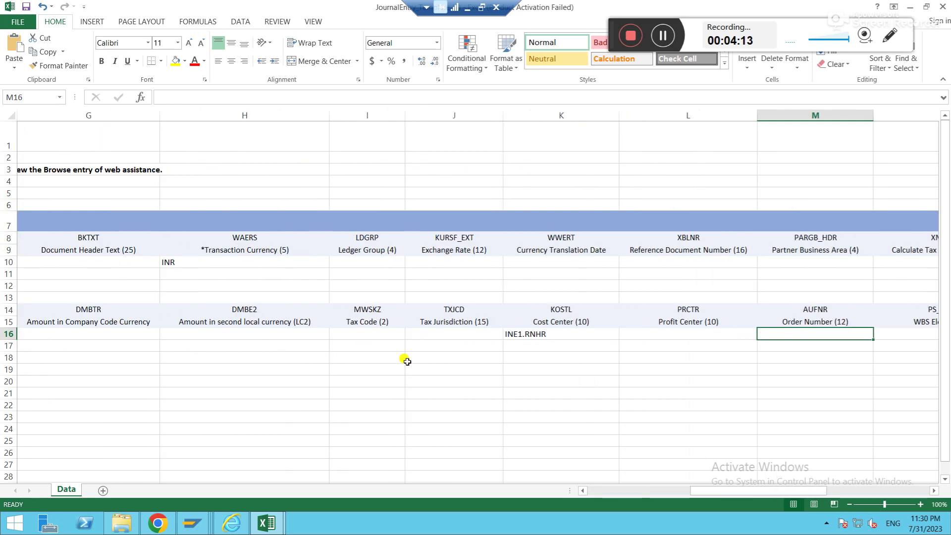
{"action": "left_click", "coordinate": [547, 335]}
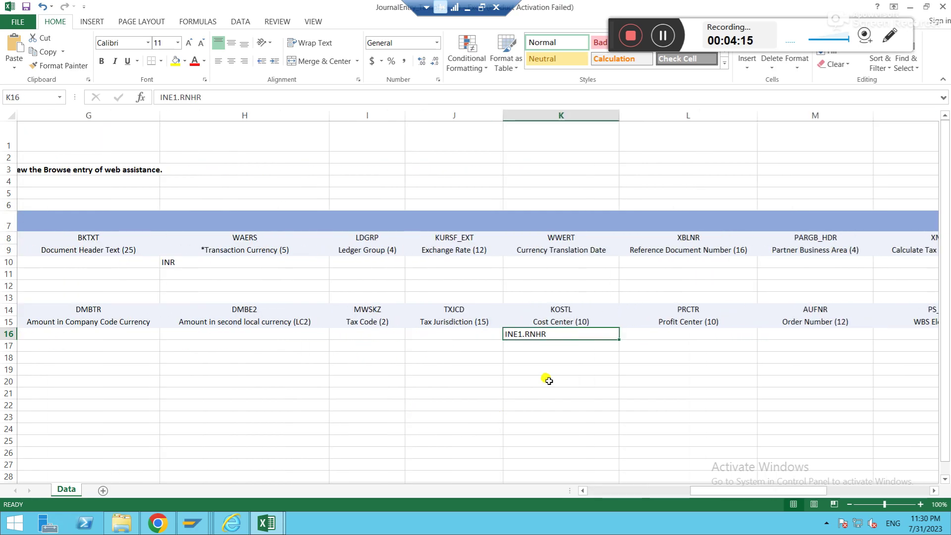
{"action": "key", "text": "Right"}
{"action": "key", "text": "Right"}
{"action": "key", "text": "Right"}
{"action": "key", "text": "Right"}
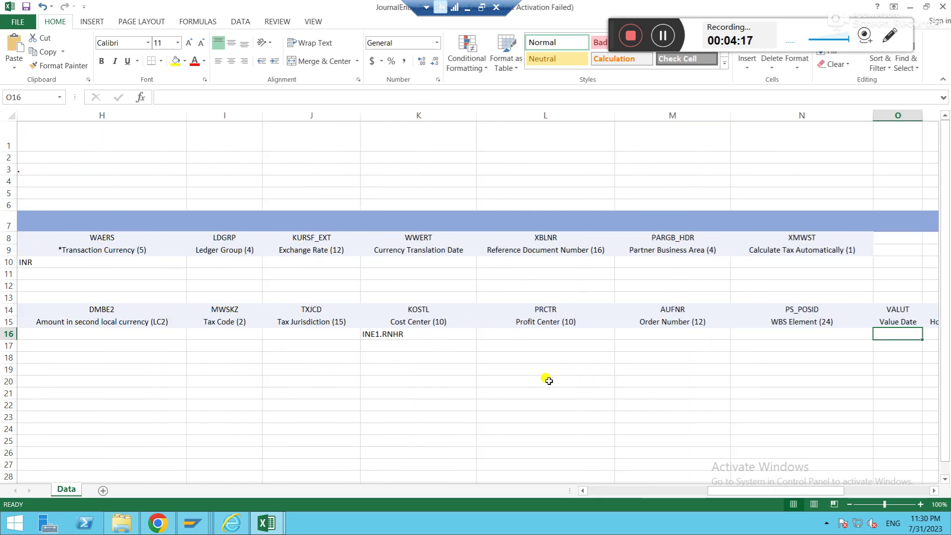
{"action": "key", "text": "Right"}
{"action": "key", "text": "Right"}
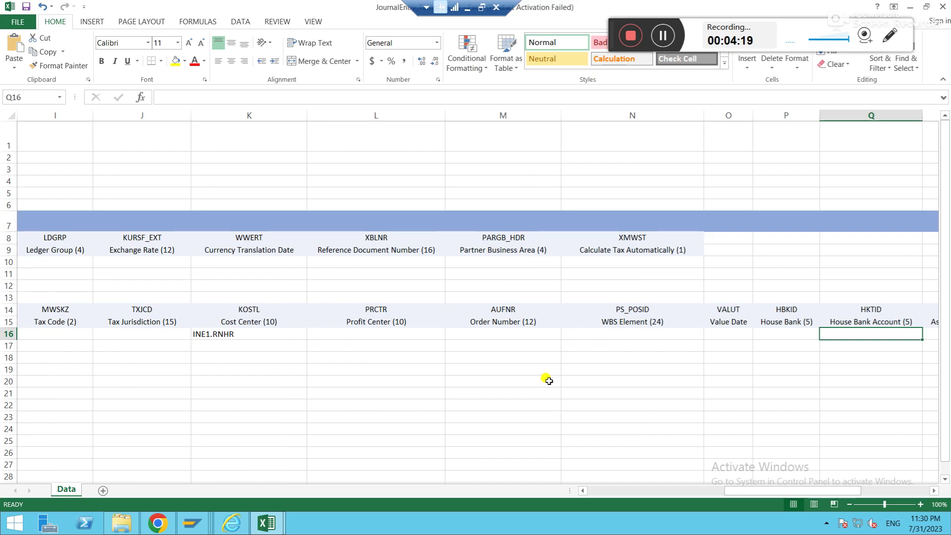
{"action": "key", "text": "Right"}
{"action": "key", "text": "Right"}
{"action": "key", "text": "Right"}
{"action": "key", "text": "Right"}
{"action": "key", "text": "Left"}
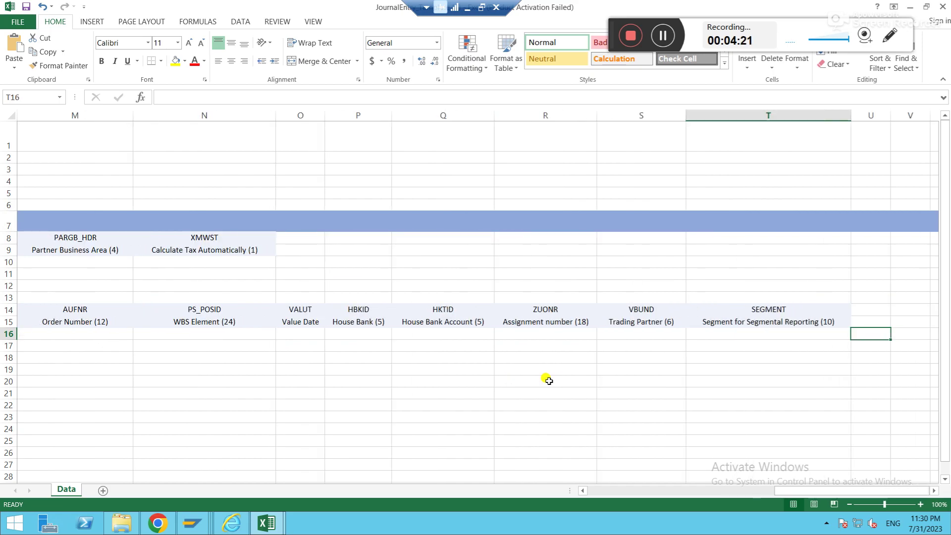
{"action": "key", "text": "Left"}
{"action": "key", "text": "Left"}
{"action": "key", "text": "Left"}
{"action": "key", "text": "Left"}
{"action": "key", "text": "Left"}
{"action": "key", "text": "Left"}
{"action": "key", "text": "Left"}
{"action": "key", "text": "Left"}
{"action": "key", "text": "Left"}
{"action": "key", "text": "Left"}
{"action": "key", "text": "Left"}
{"action": "key", "text": "Left"}
{"action": "key", "text": "Left"}
{"action": "key", "text": "Left"}
{"action": "key", "text": "Left"}
{"action": "key", "text": "Left"}
{"action": "key", "text": "Left"}
{"action": "key", "text": "Left"}
{"action": "key", "text": "Left"}
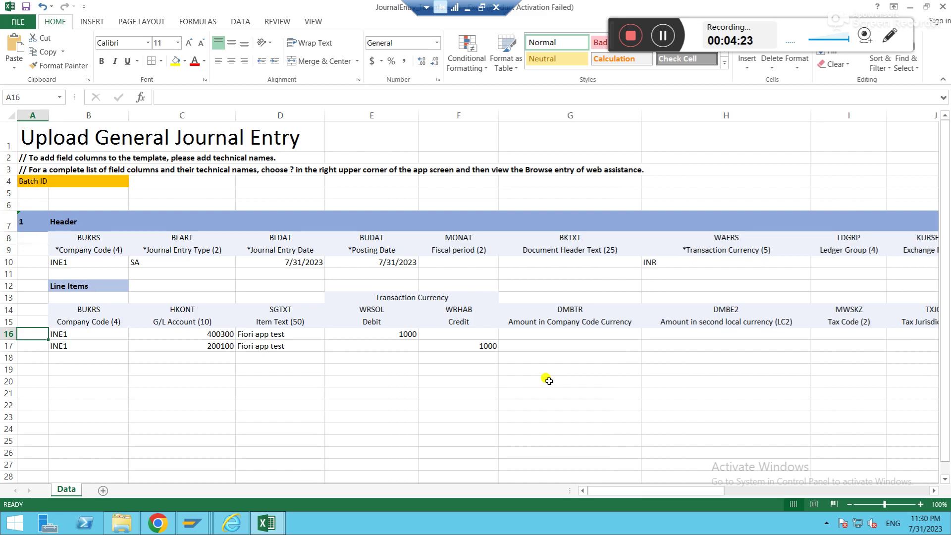
{"action": "key", "text": "Right"}
{"action": "key", "text": "Right"}
{"action": "key", "text": "Left"}
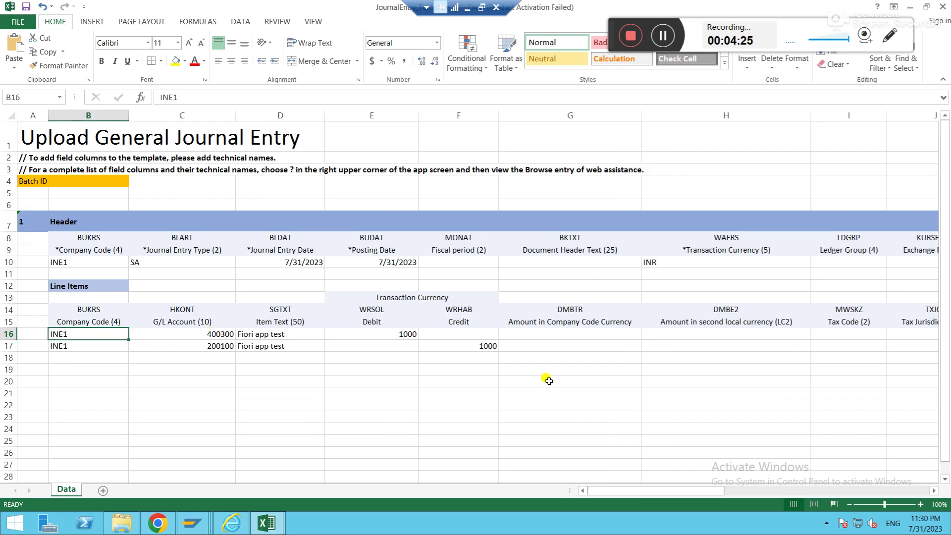
{"action": "key", "text": "Down"}
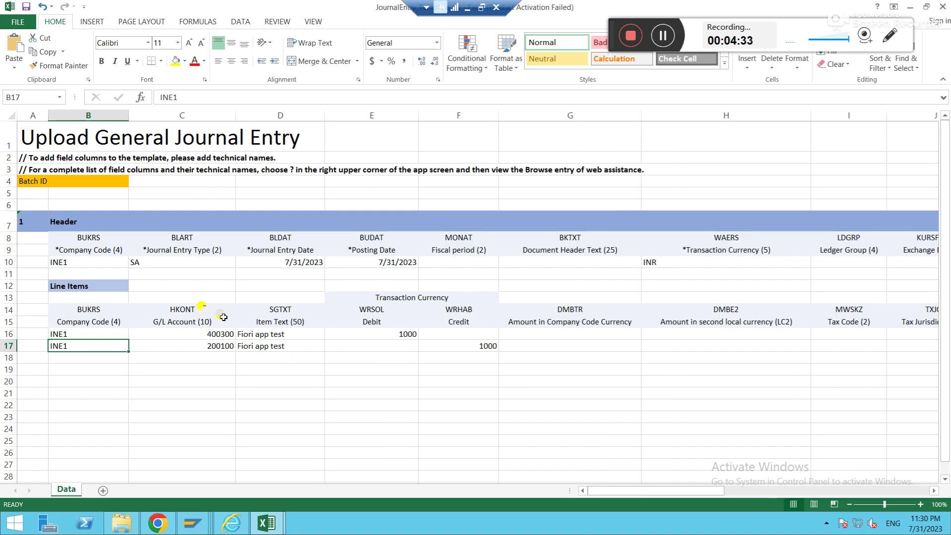
{"action": "left_click", "coordinate": [180, 263]}
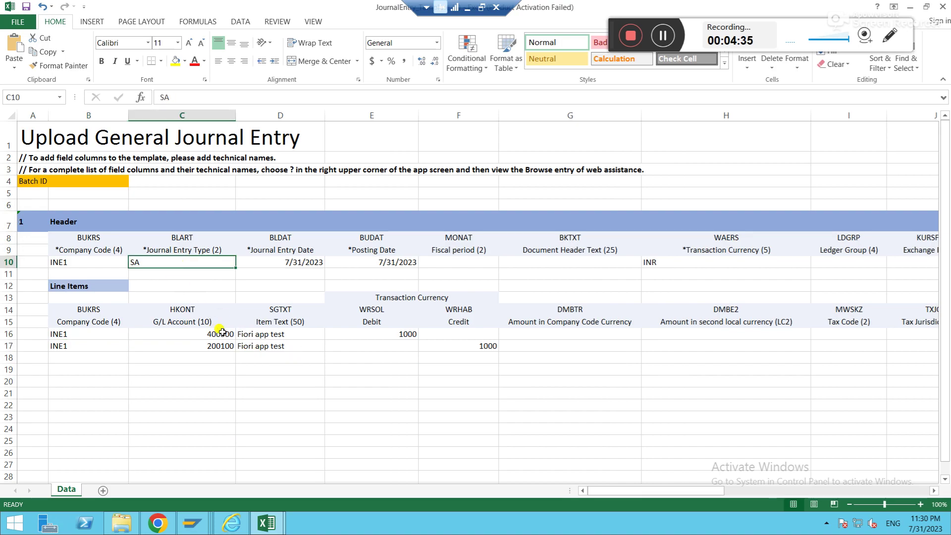
{"action": "left_click", "coordinate": [83, 265]}
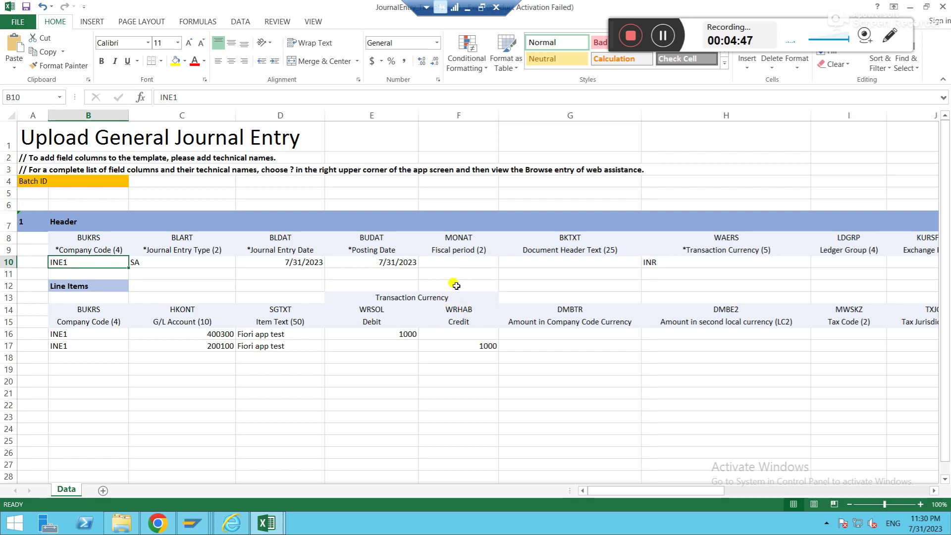
{"action": "left_click", "coordinate": [304, 262]}
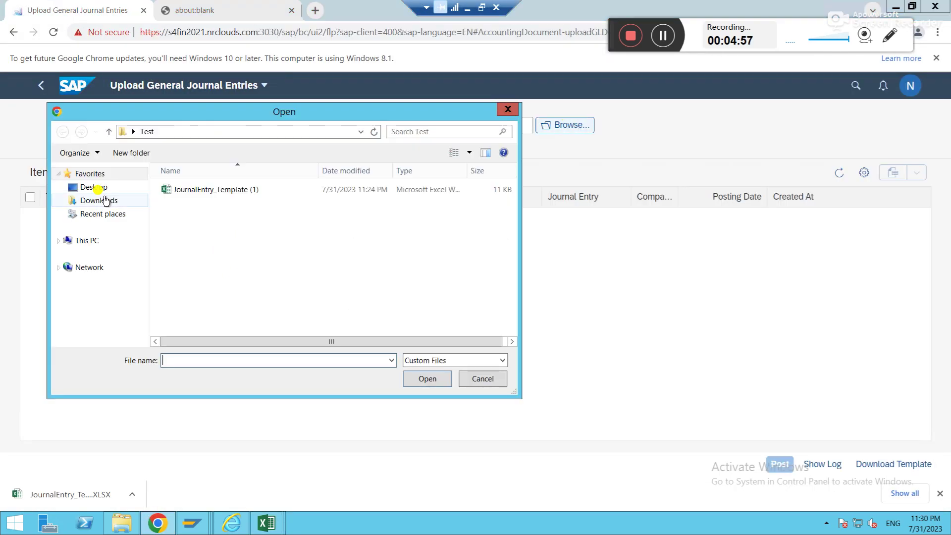
Select JournalEntry_Template (1) in the Open dialog and briefly review the filled workbook in Excel.
{"action": "left_click", "coordinate": [217, 189]}
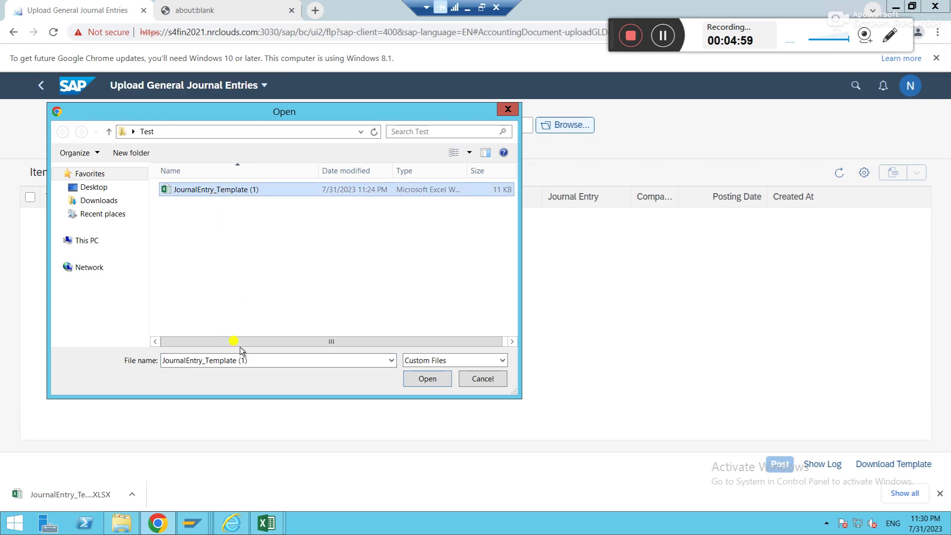
{"action": "mouse_move", "coordinate": [264, 521]}
{"action": "left_click", "coordinate": [293, 478]}
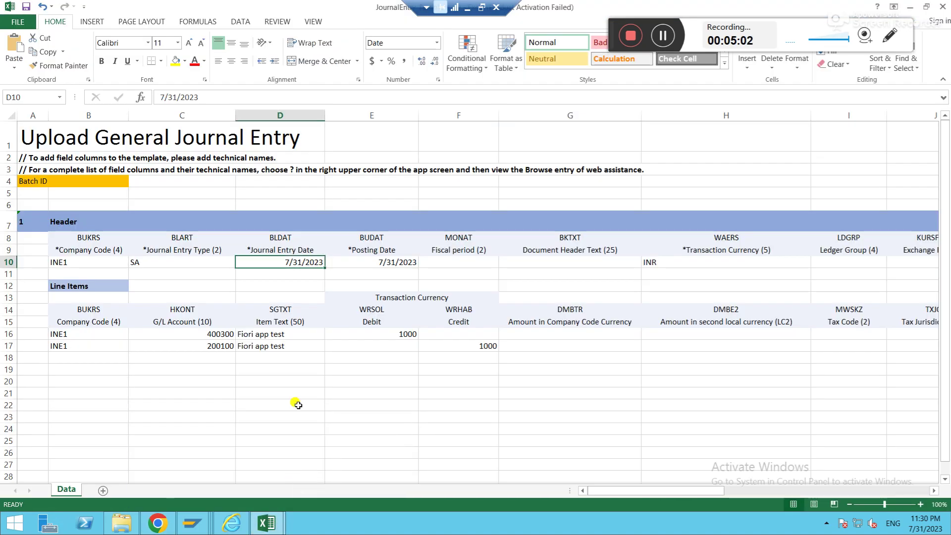
{"action": "left_click", "coordinate": [926, 7]}
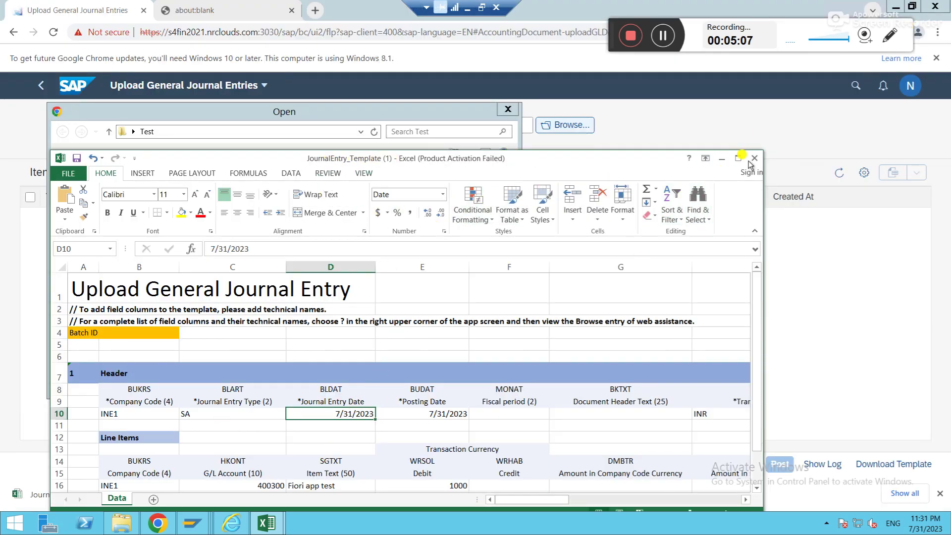
{"action": "left_click", "coordinate": [141, 426]}
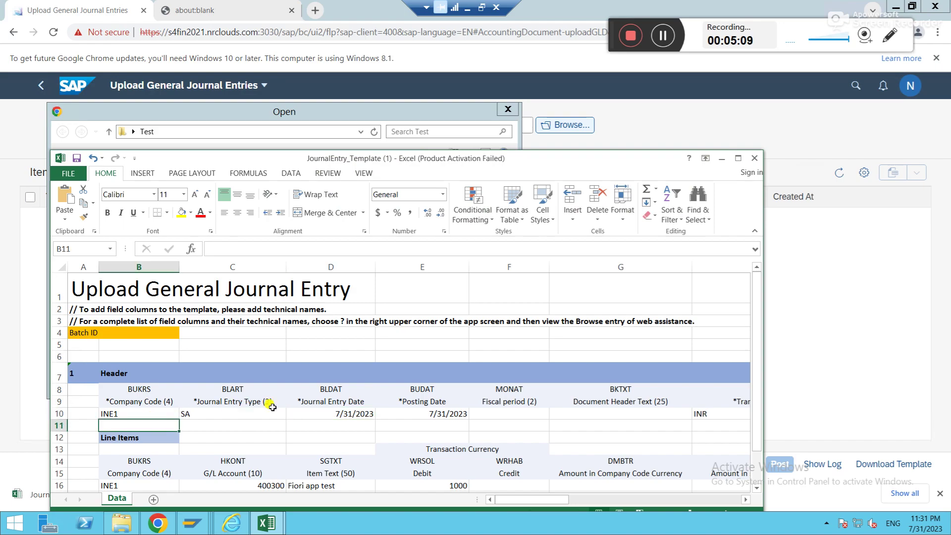
{"action": "left_click", "coordinate": [738, 158]}
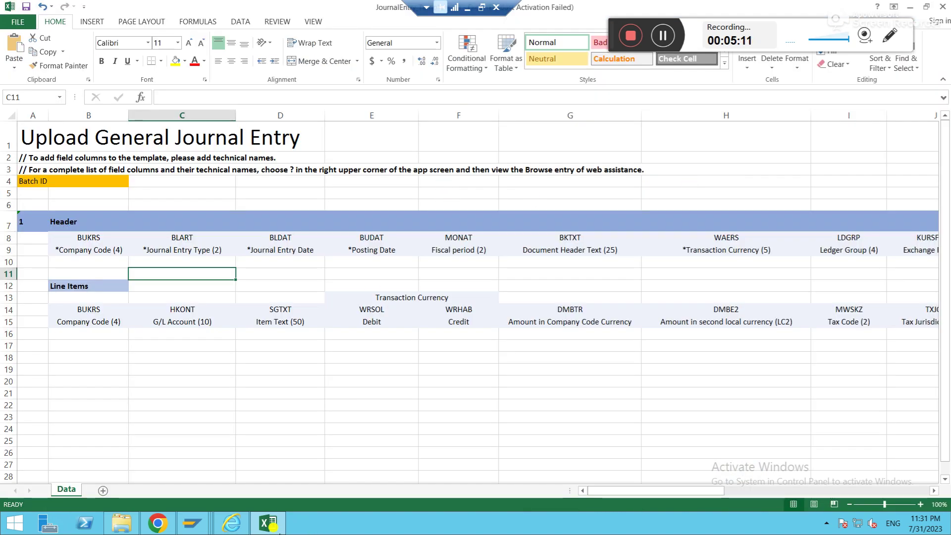
{"action": "left_click", "coordinate": [270, 524]}
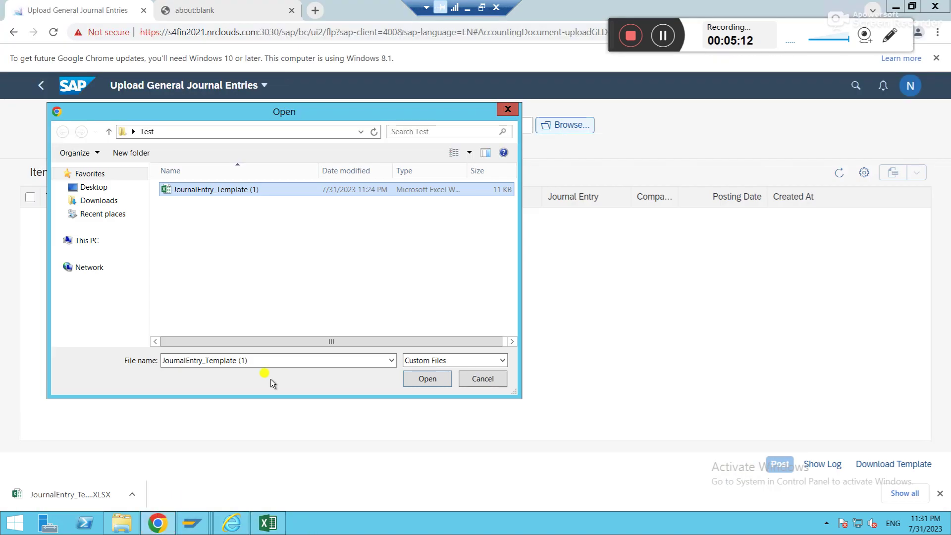
Upload JournalEntry_Template (1), creating one Held journal entry for INE1.
{"action": "left_click", "coordinate": [249, 189]}
{"action": "left_click", "coordinate": [256, 207]}
{"action": "left_click", "coordinate": [250, 195]}
{"action": "left_click", "coordinate": [419, 378]}
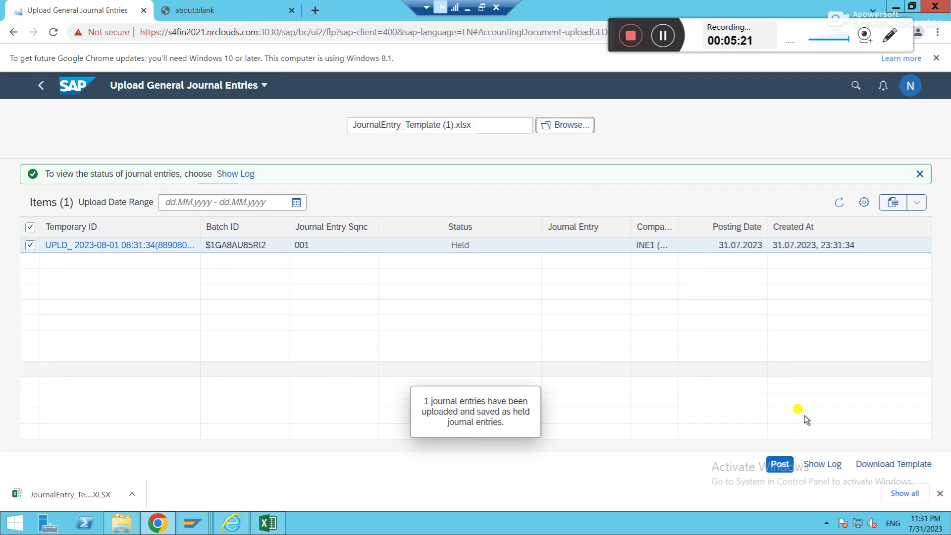
Post the held journal entry despite the warning and acknowledge the posting confirmation.
{"action": "left_click", "coordinate": [781, 465]}
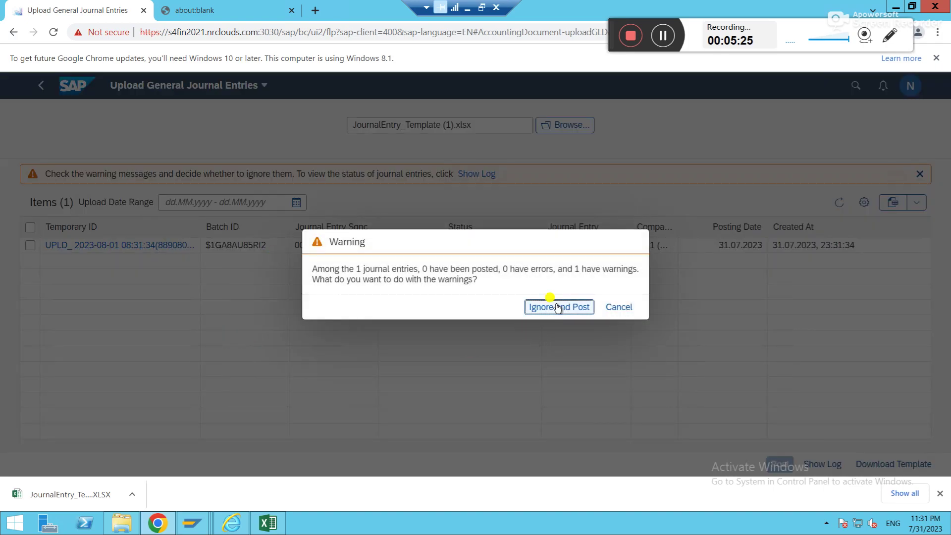
{"action": "left_click", "coordinate": [550, 306]}
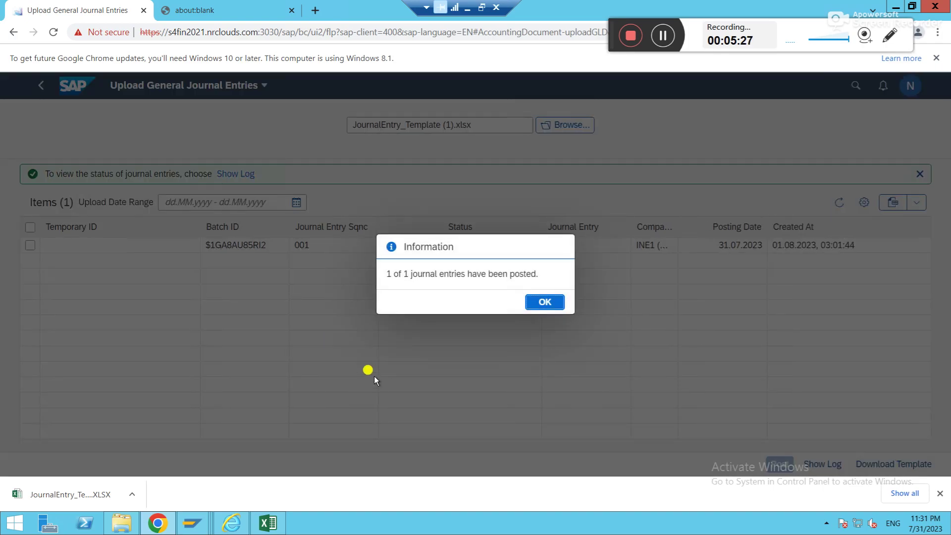
{"action": "left_click", "coordinate": [528, 300]}
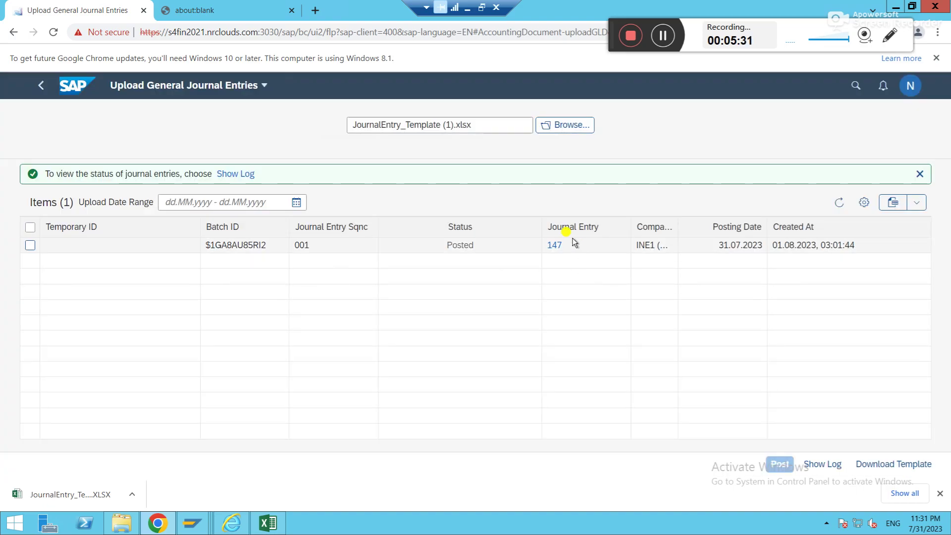
Open the new journal entry 147 in Manage Journal Entries from its related links.
{"action": "left_click_drag", "start_coordinate": [548, 244], "coordinate": [573, 251]}
{"action": "left_click", "coordinate": [555, 245]}
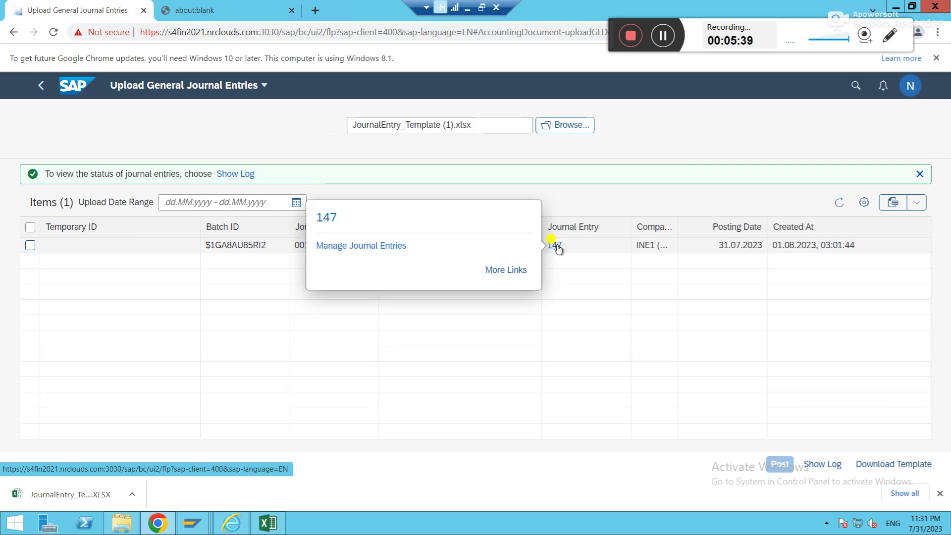
{"action": "left_click", "coordinate": [344, 248]}
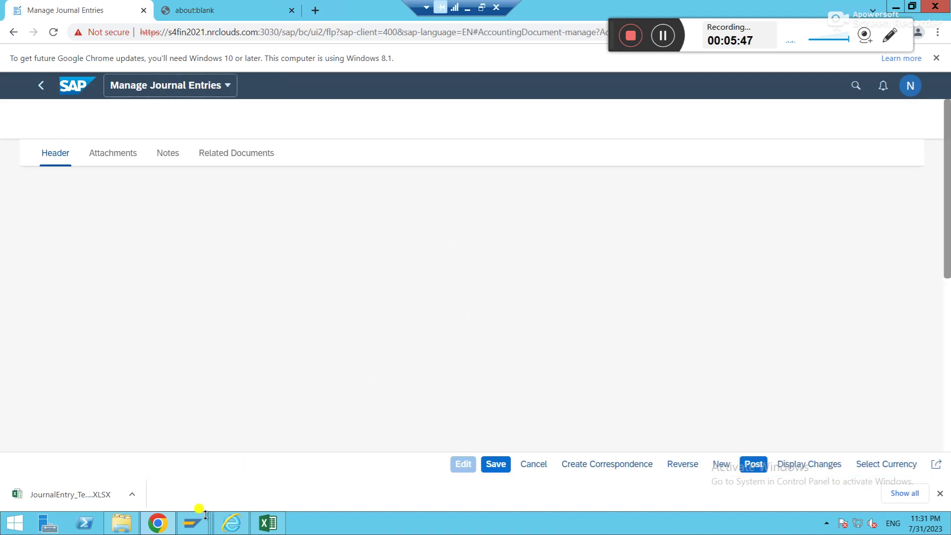
Display document 147 for fiscal year 2023 in FB03 in SAP GUI.
{"action": "mouse_move", "coordinate": [205, 515]}
{"action": "left_click", "coordinate": [577, 459]}
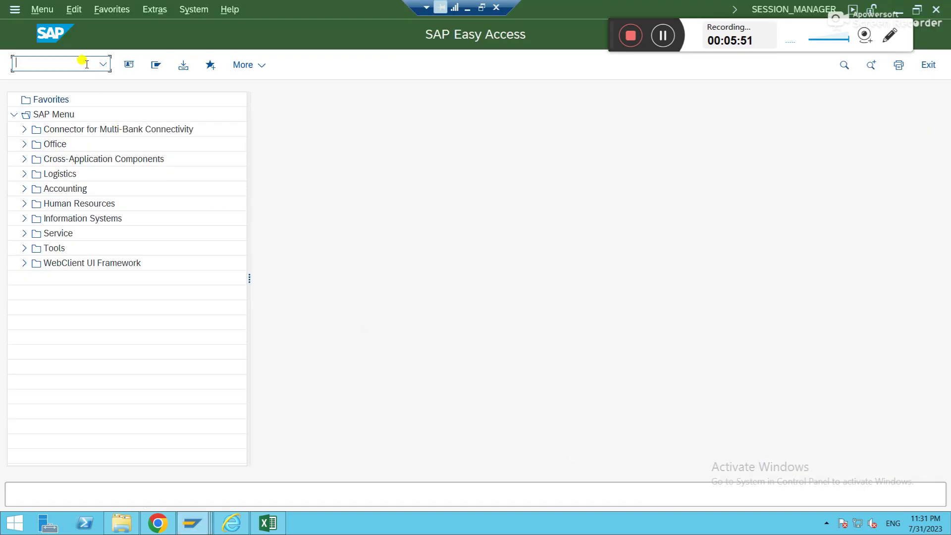
{"action": "key", "text": "Return"}
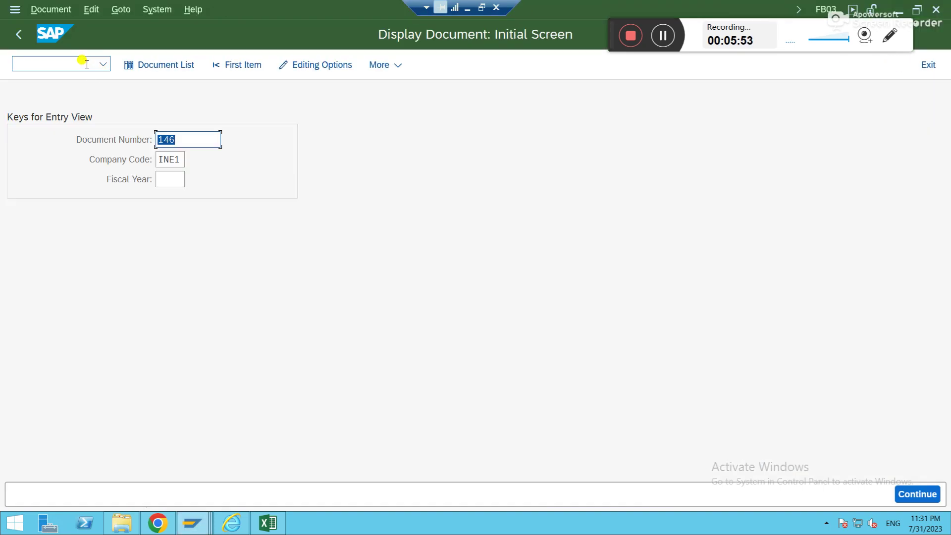
{"action": "key", "text": "alt+Tab"}
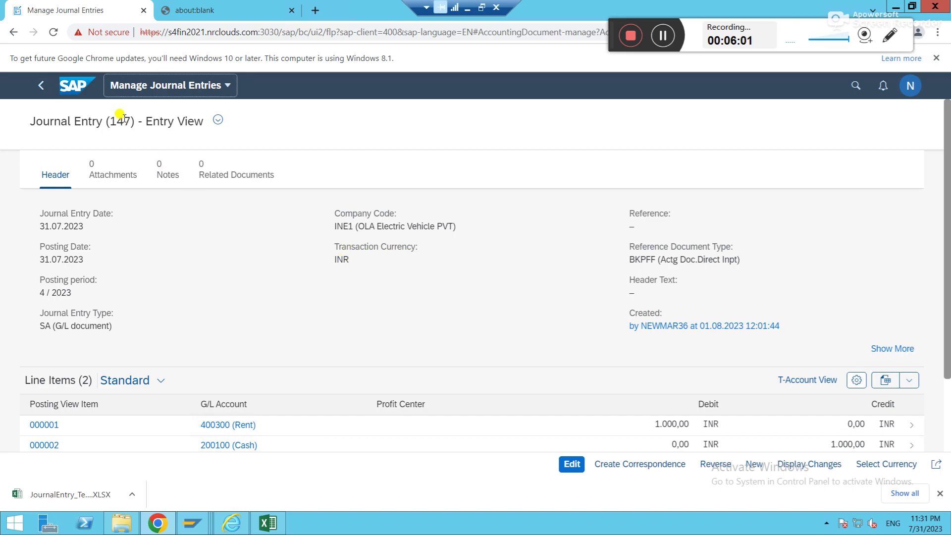
{"action": "type", "text": "147"}
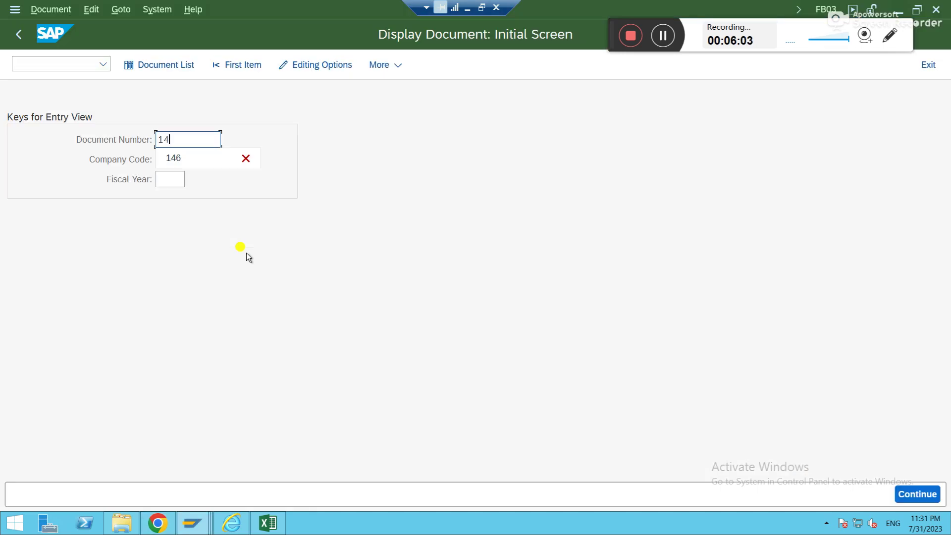
{"action": "key", "text": "Tab"}
{"action": "key", "text": "Tab"}
{"action": "type", "text": "2023"}
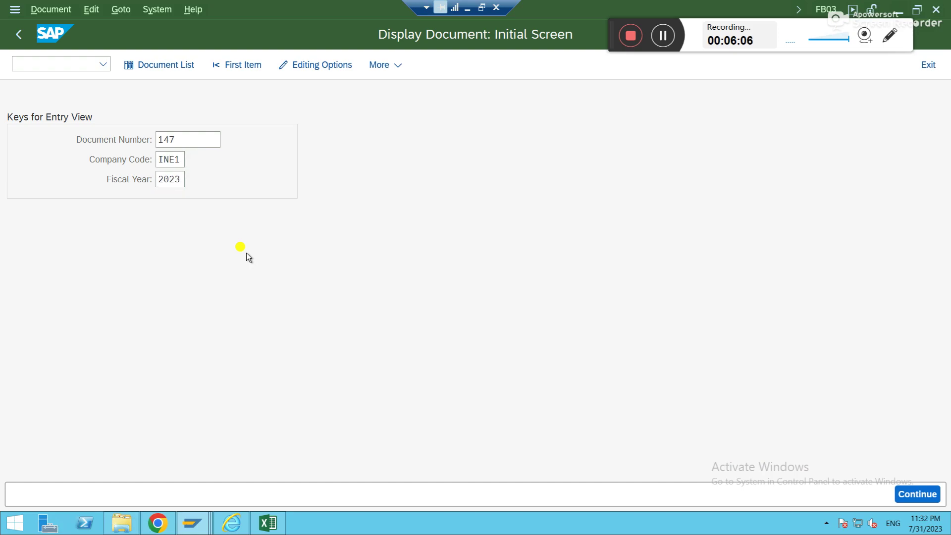
{"action": "key", "text": "Return"}
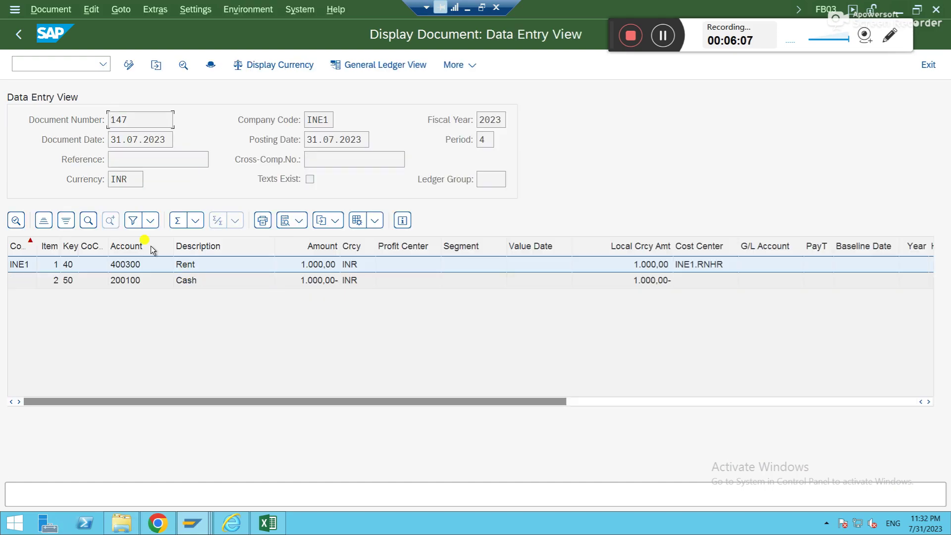
Check document 147's header, which shows transaction code FBDC_P001.
{"action": "left_click", "coordinate": [184, 275]}
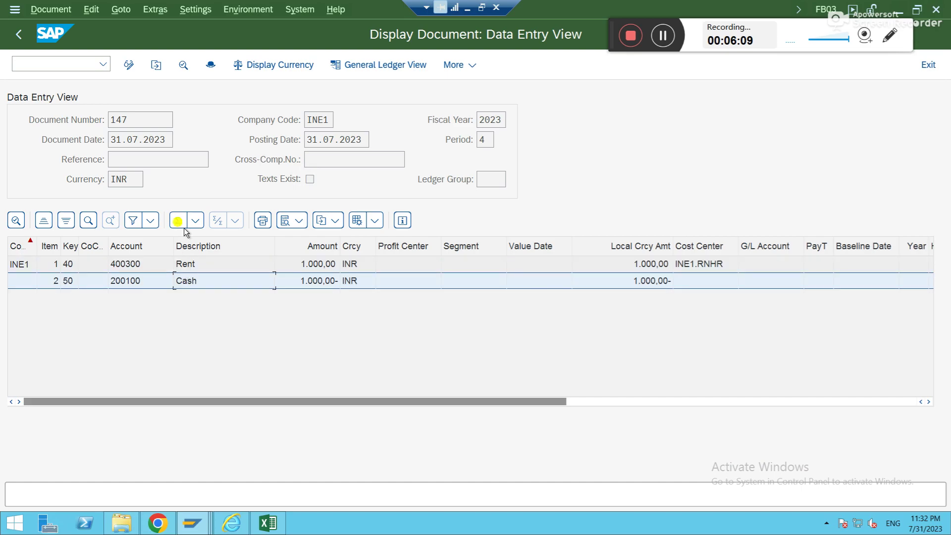
{"action": "left_click", "coordinate": [212, 66]}
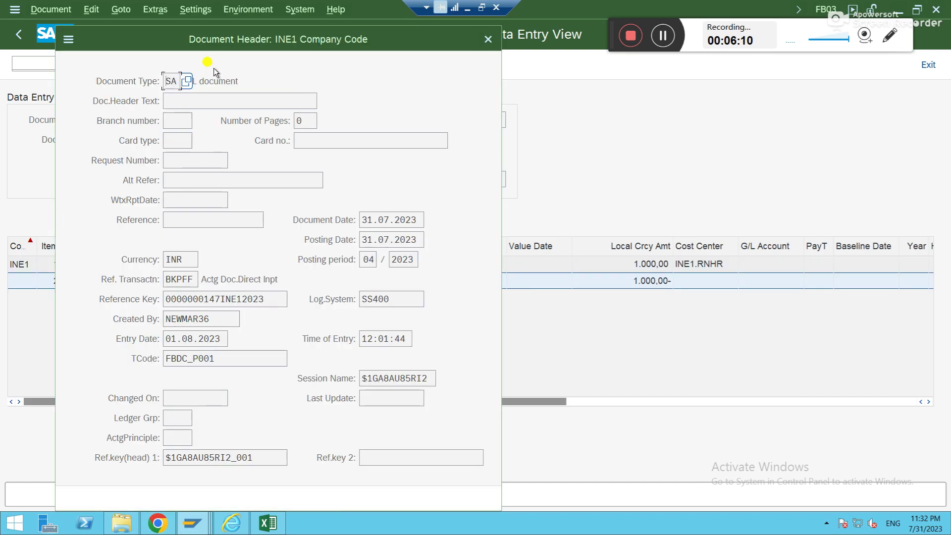
{"action": "double_click", "coordinate": [221, 356]}
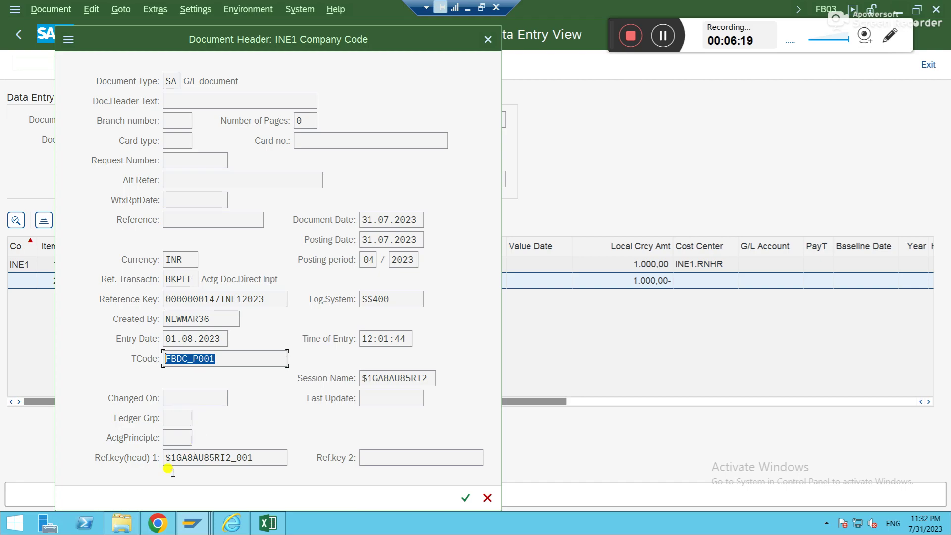
{"action": "left_click", "coordinate": [157, 521]}
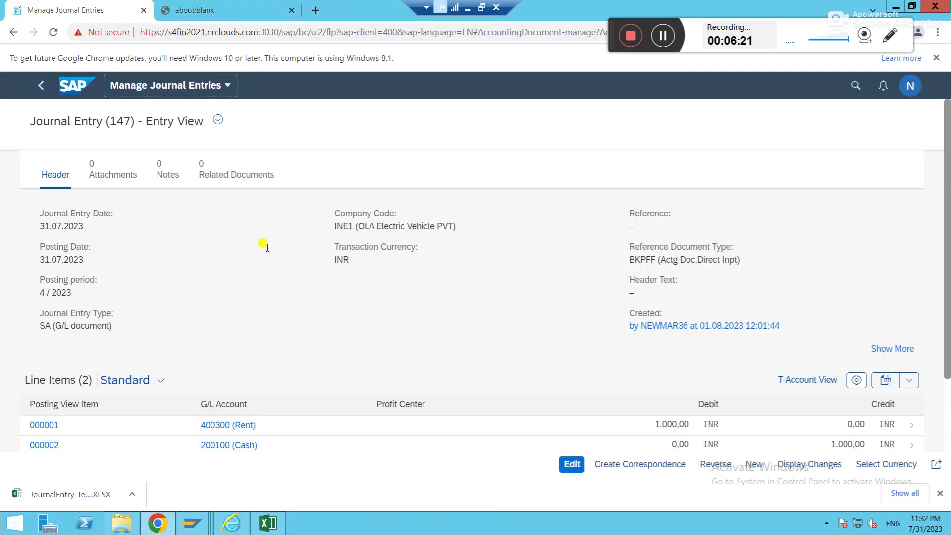
Review line item 000001's Rent debit details, including cost center INE1.RNHR (Rent HR).
{"action": "scroll", "coordinate": [347, 267], "scroll_direction": "down", "scroll_amount": 2}
{"action": "scroll", "coordinate": [346, 159], "scroll_direction": "up", "scroll_amount": 1}
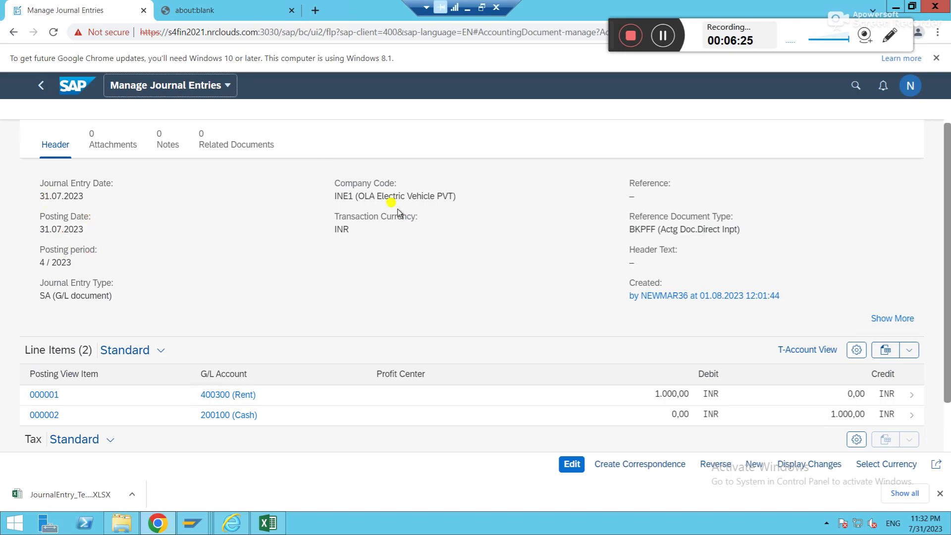
{"action": "scroll", "coordinate": [546, 269], "scroll_direction": "down", "scroll_amount": 1}
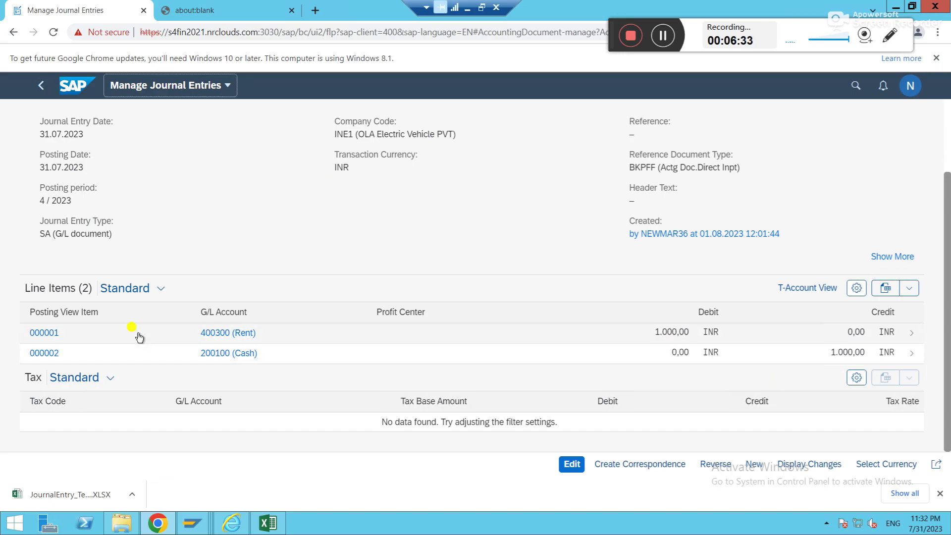
{"action": "left_click", "coordinate": [912, 333]}
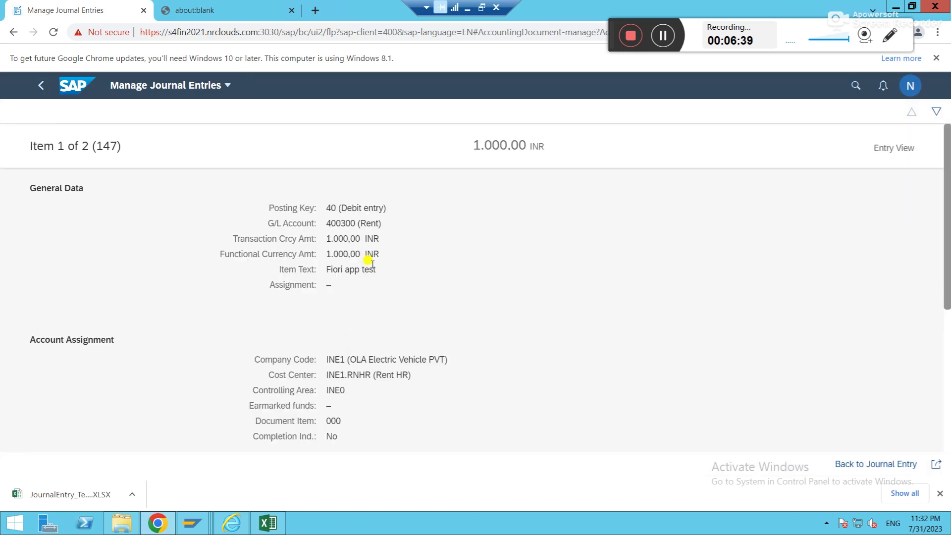
{"action": "scroll", "coordinate": [356, 248], "scroll_direction": "down", "scroll_amount": 3}
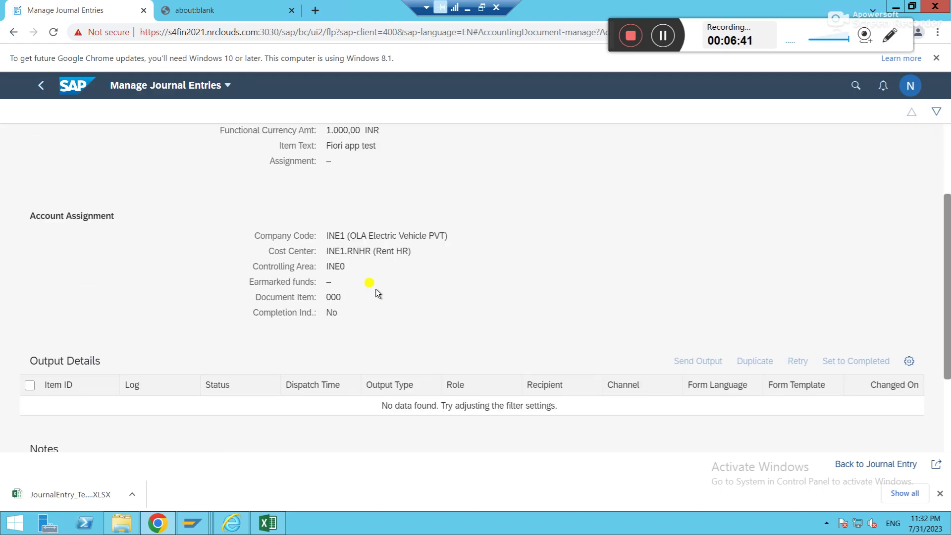
{"action": "left_click_drag", "start_coordinate": [411, 251], "coordinate": [325, 252]}
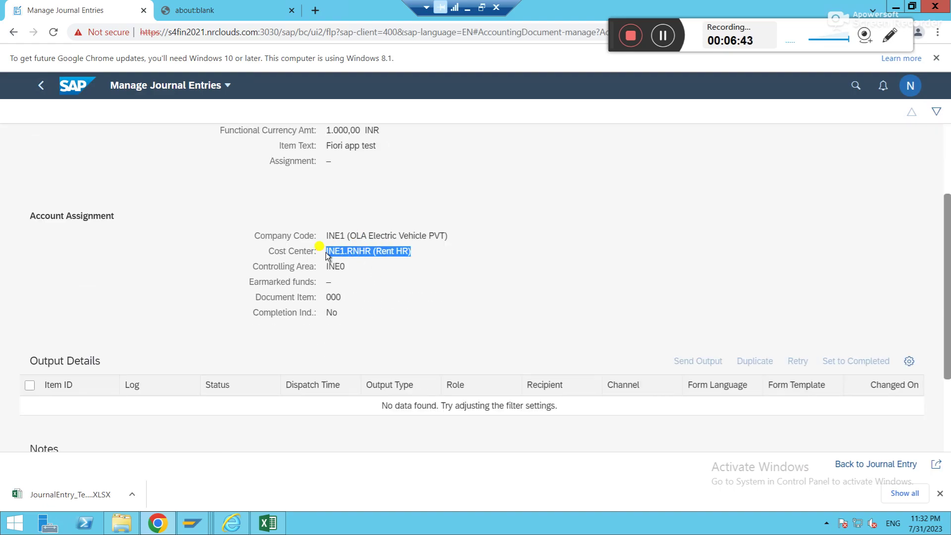
{"action": "scroll", "coordinate": [511, 322], "scroll_direction": "down", "scroll_amount": 4}
{"action": "scroll", "coordinate": [421, 281], "scroll_direction": "up", "scroll_amount": 8}
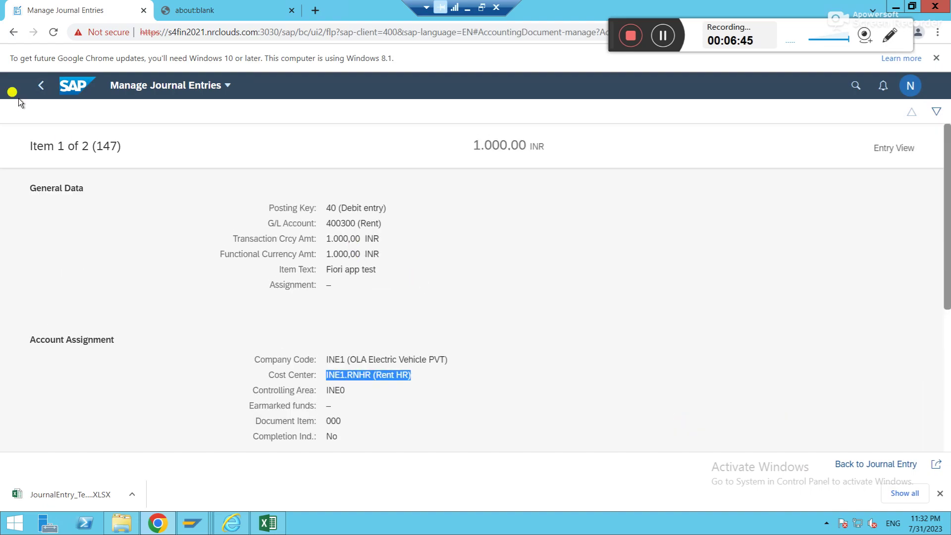
{"action": "left_click", "coordinate": [40, 85]}
{"action": "left_click", "coordinate": [268, 523]}
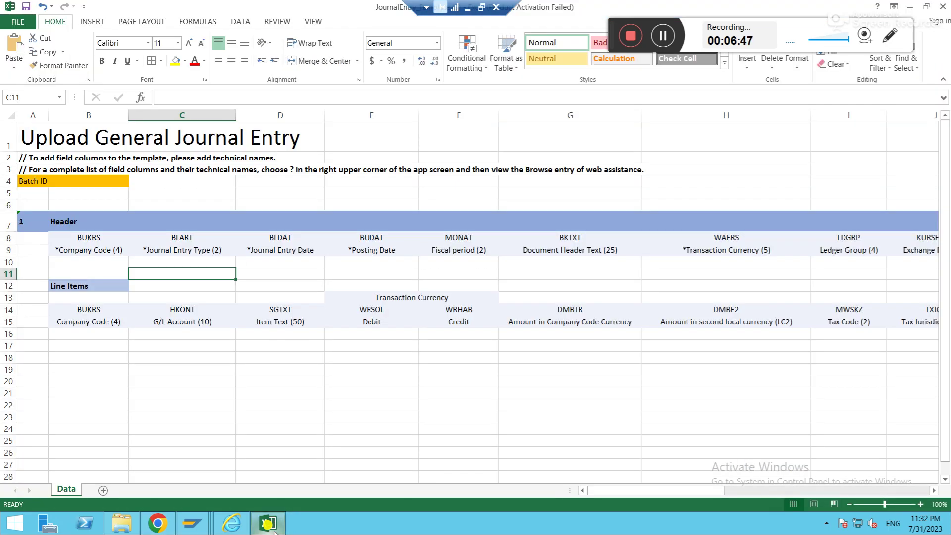
{"action": "left_click", "coordinate": [272, 381]}
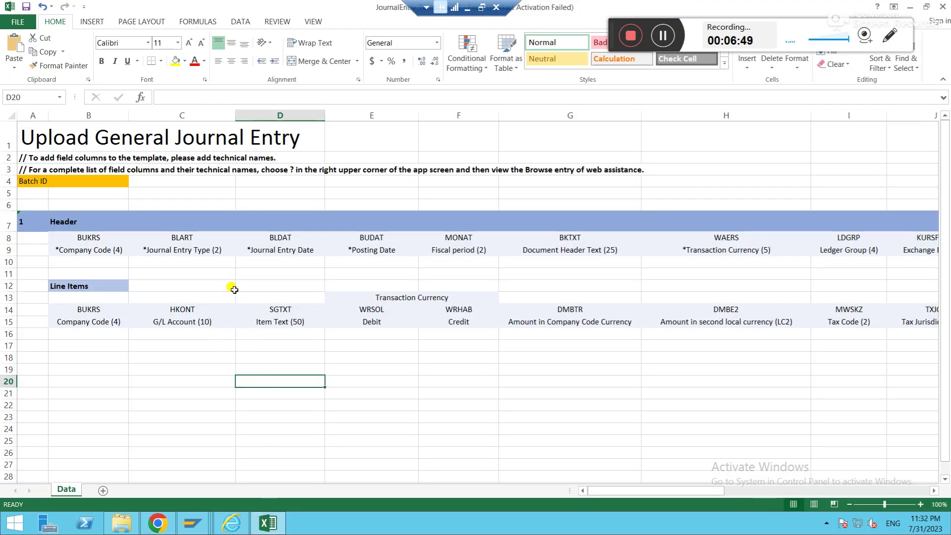
{"action": "left_click", "coordinate": [261, 296]}
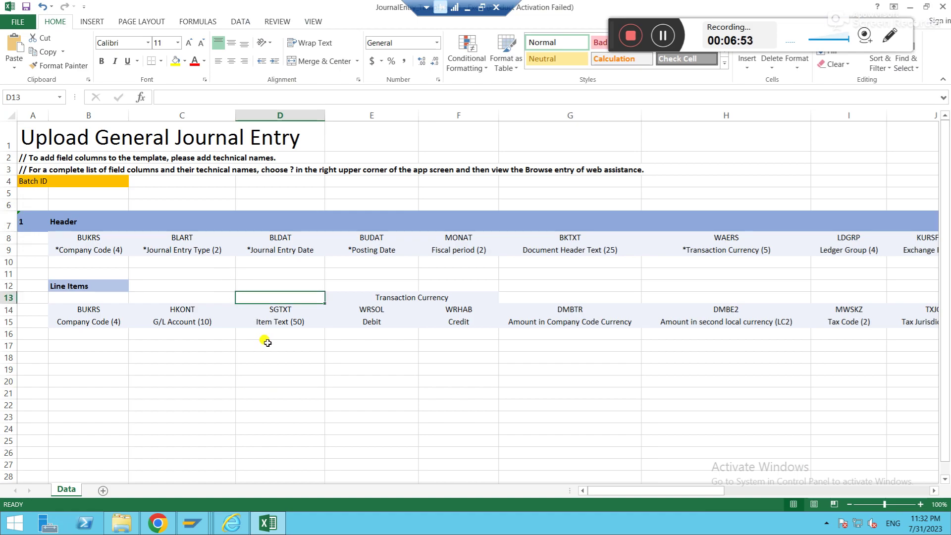
{"action": "left_click_drag", "start_coordinate": [77, 248], "coordinate": [617, 269]}
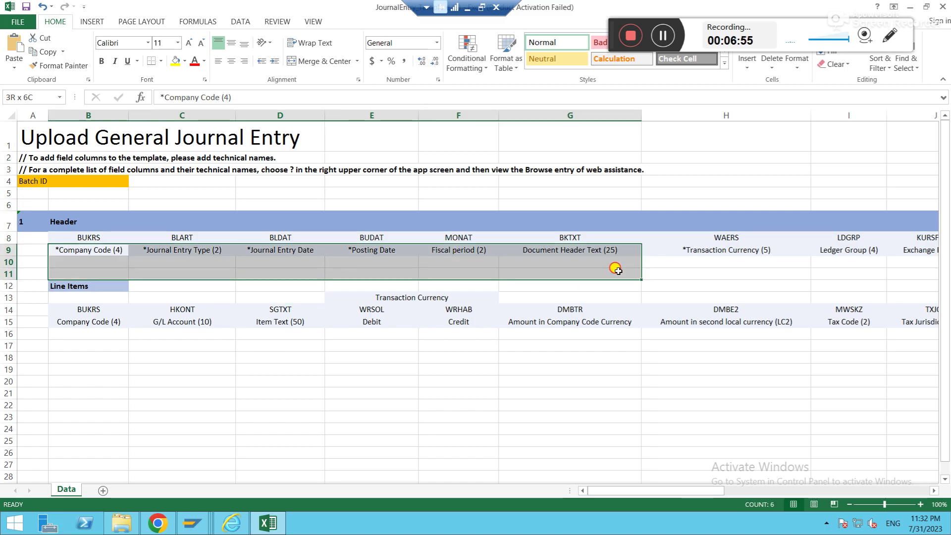
{"action": "left_click", "coordinate": [289, 379]}
{"action": "left_click_drag", "start_coordinate": [121, 262], "coordinate": [467, 263]}
{"action": "left_click_drag", "start_coordinate": [77, 331], "coordinate": [560, 366]}
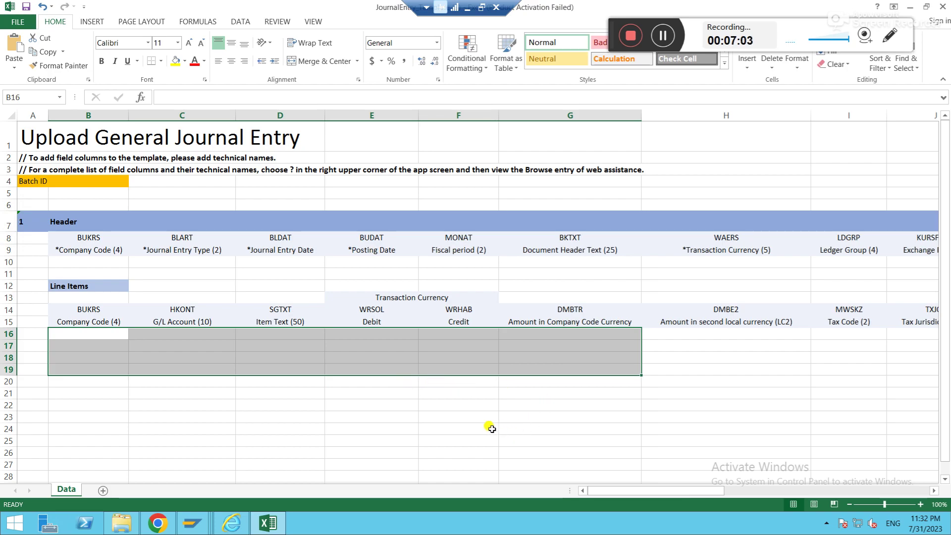
Scroll App Details to show F2548's business catalogs, group SAP_SFIN_BCG_DOC_ENTRY and role SAP_BR_GL_ACCOUNTANT.
{"action": "left_click", "coordinate": [468, 8]}
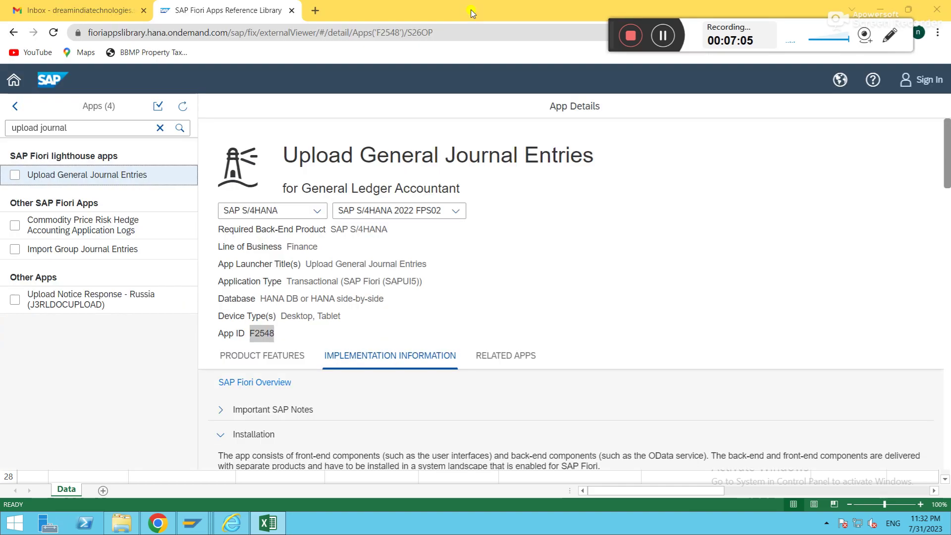
{"action": "scroll", "coordinate": [811, 439], "scroll_direction": "down", "scroll_amount": 15}
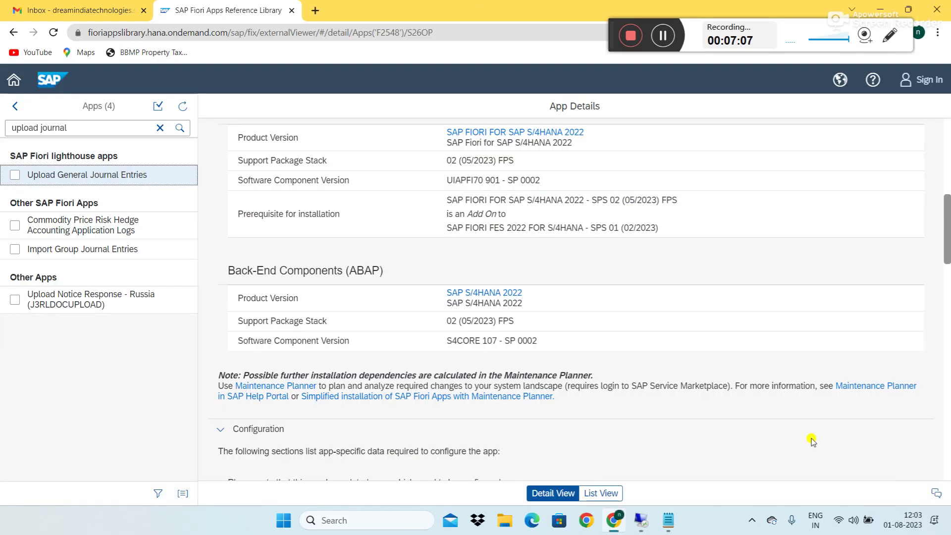
{"action": "scroll", "coordinate": [594, 363], "scroll_direction": "down", "scroll_amount": 10}
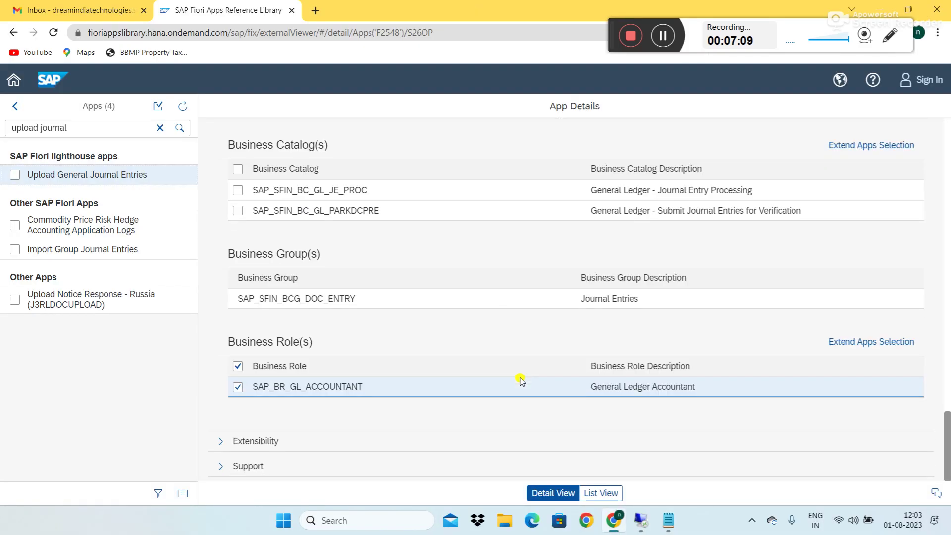